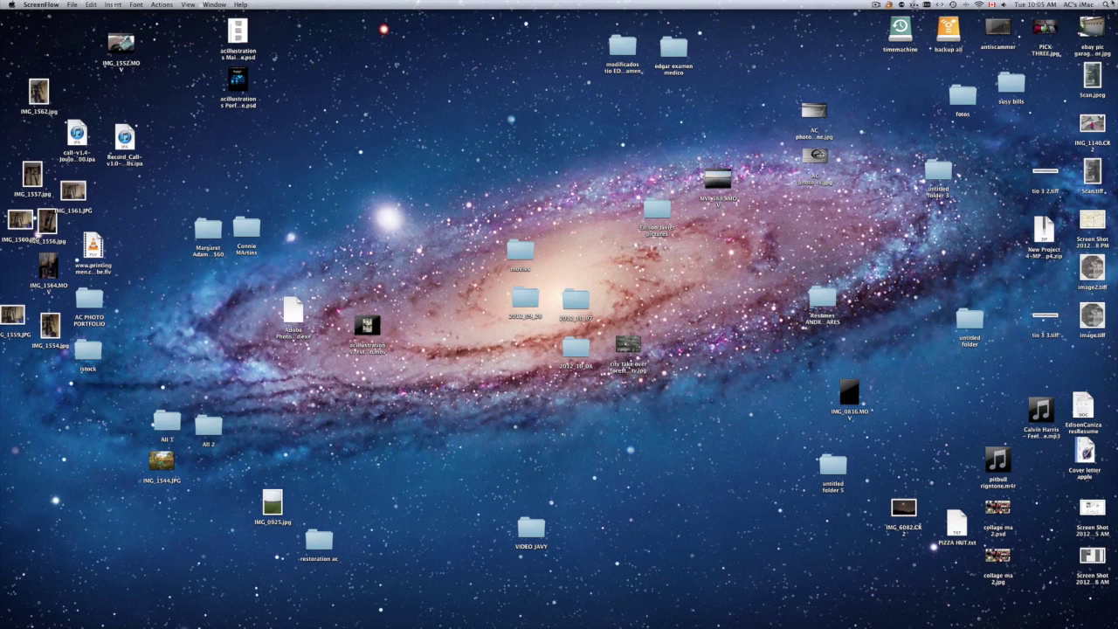
# - Search 'scan' in Spotlight and launch the CanoScan LiDE 700F-2 application
pyautogui.click(1106, 5)
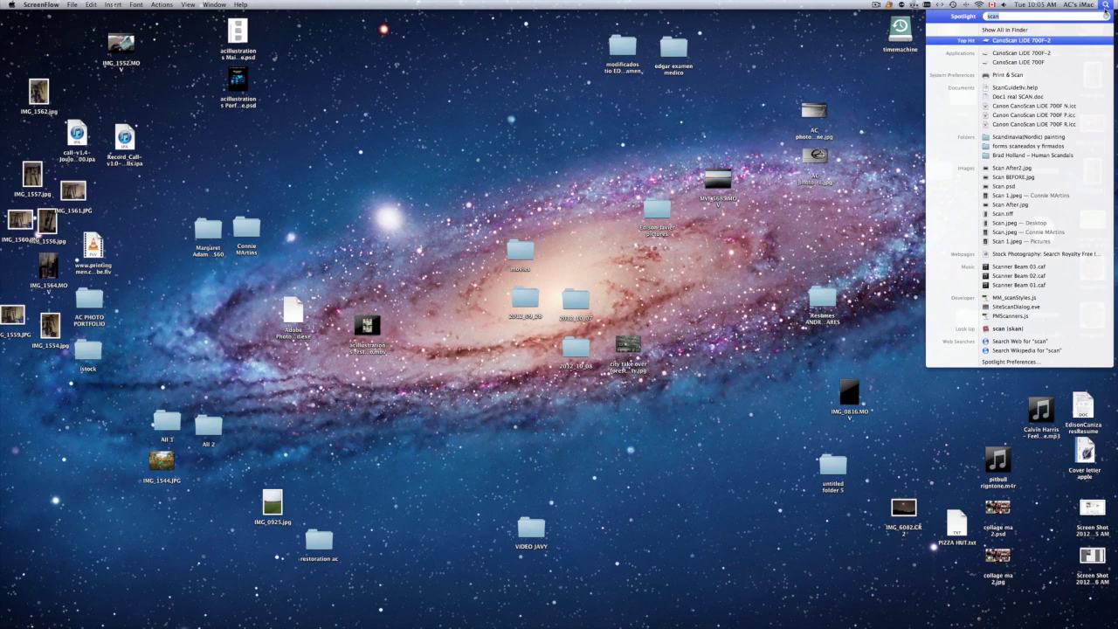
pyautogui.click(1106, 16)
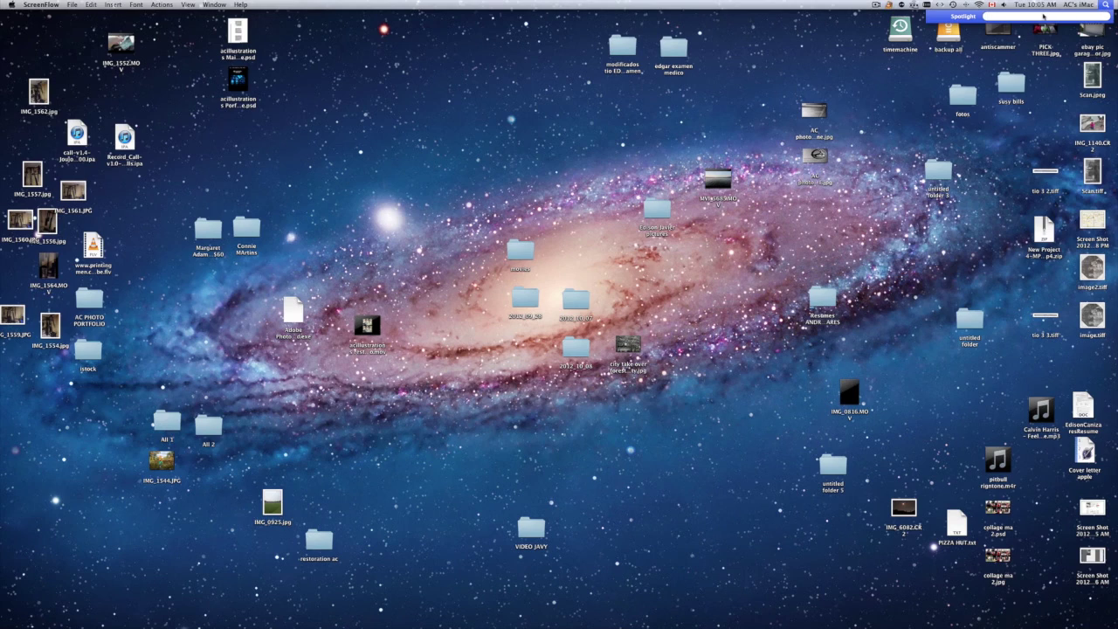
pyautogui.write('scan')
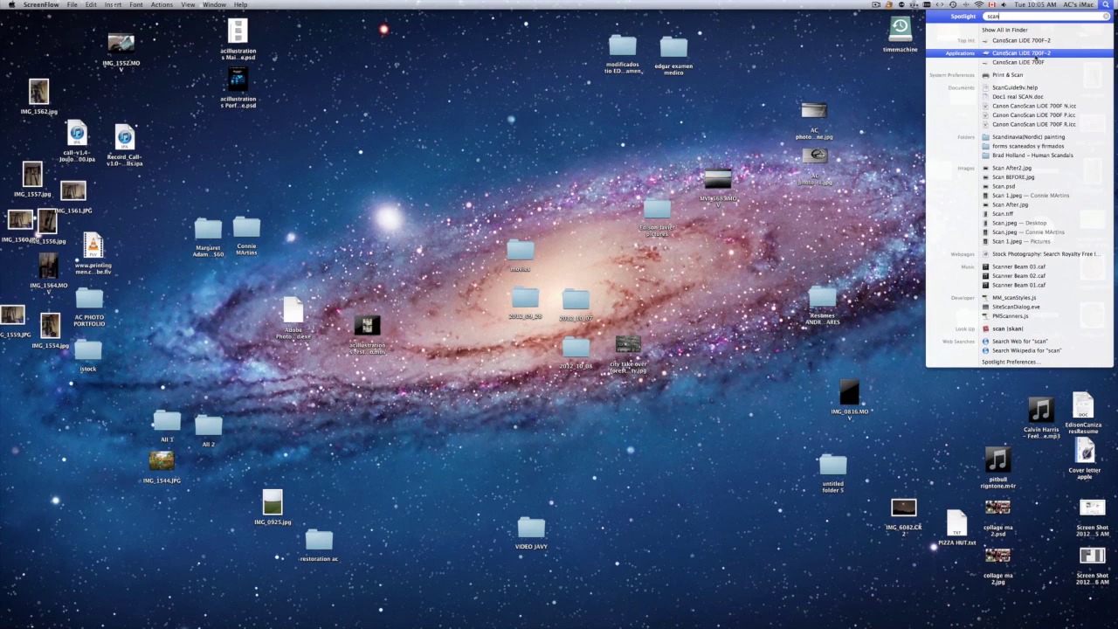
pyautogui.click(1031, 53)
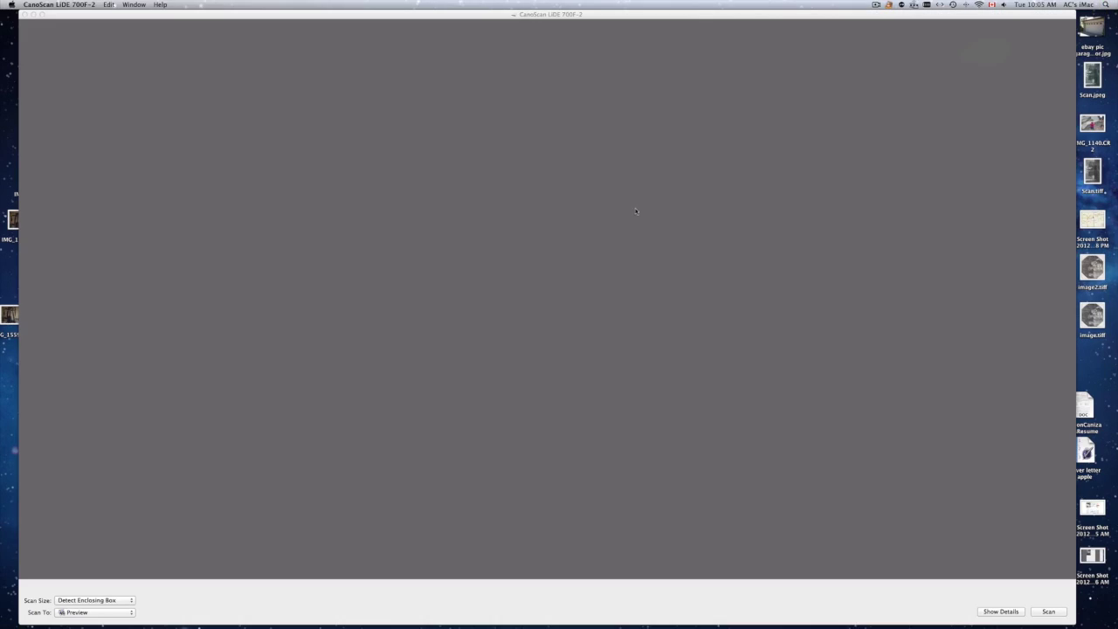
pyautogui.click(131, 602)
pyautogui.click(106, 614)
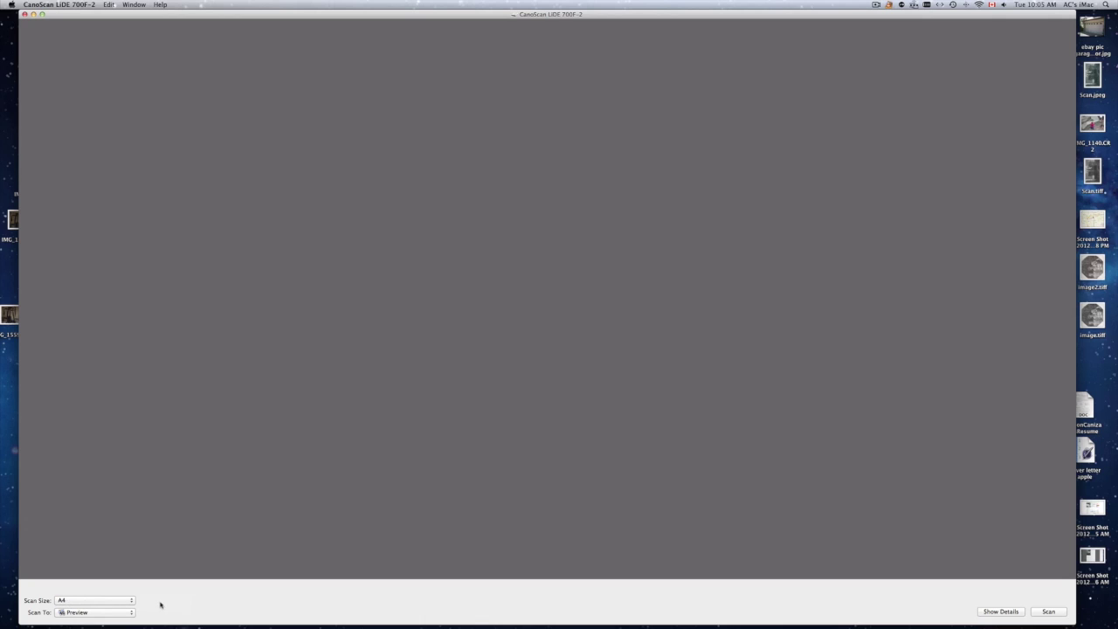
pyautogui.click(131, 601)
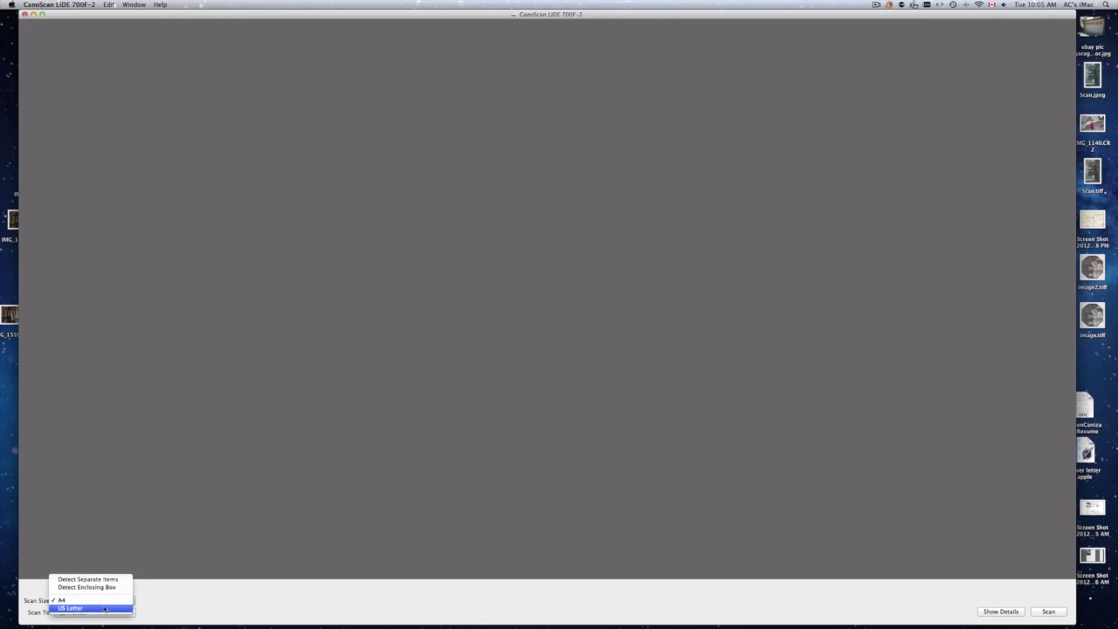
pyautogui.click(105, 608)
pyautogui.click(129, 602)
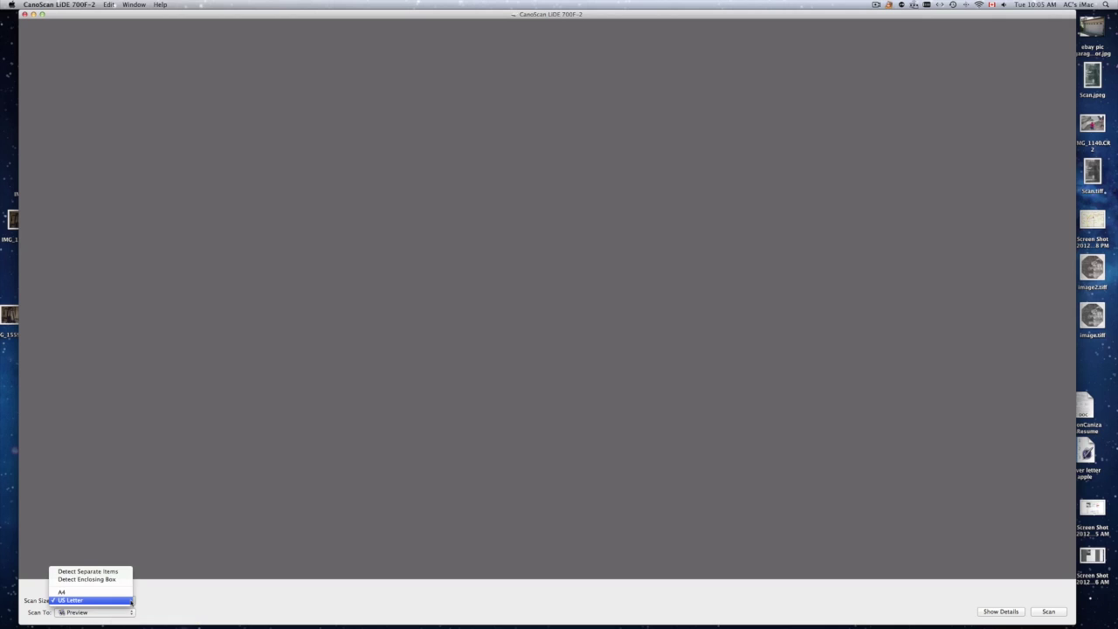
pyautogui.click(118, 592)
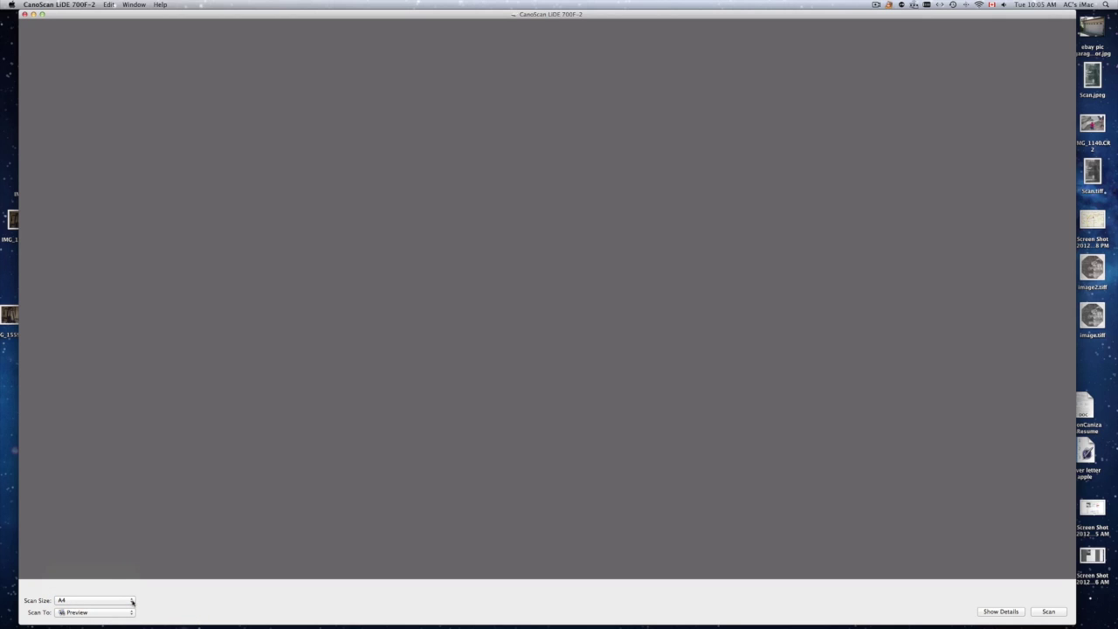
pyautogui.click(133, 602)
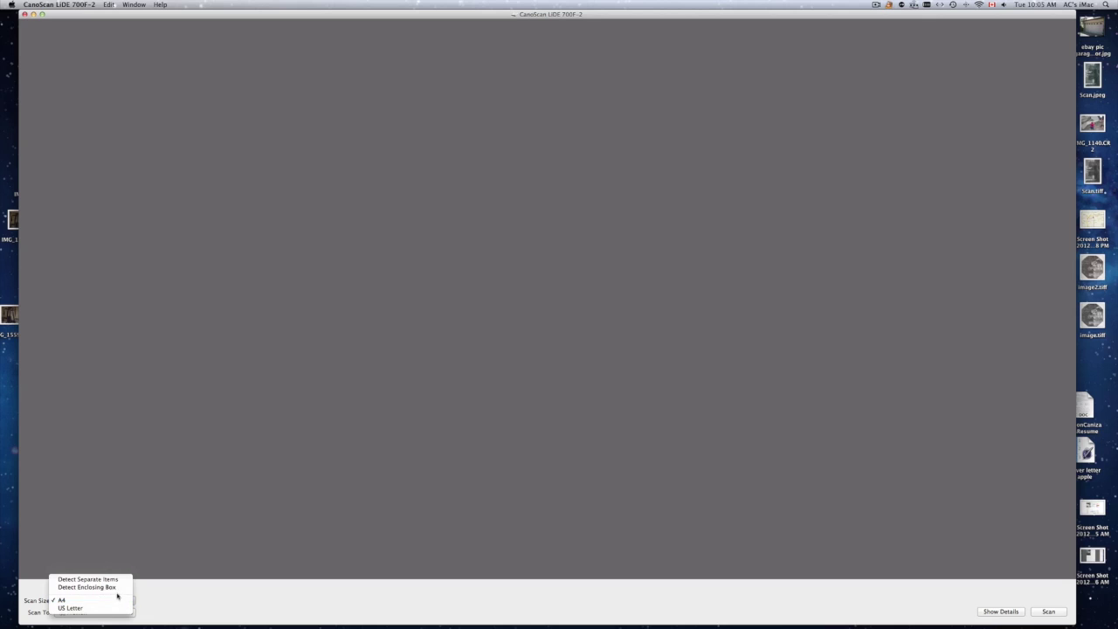
pyautogui.click(118, 588)
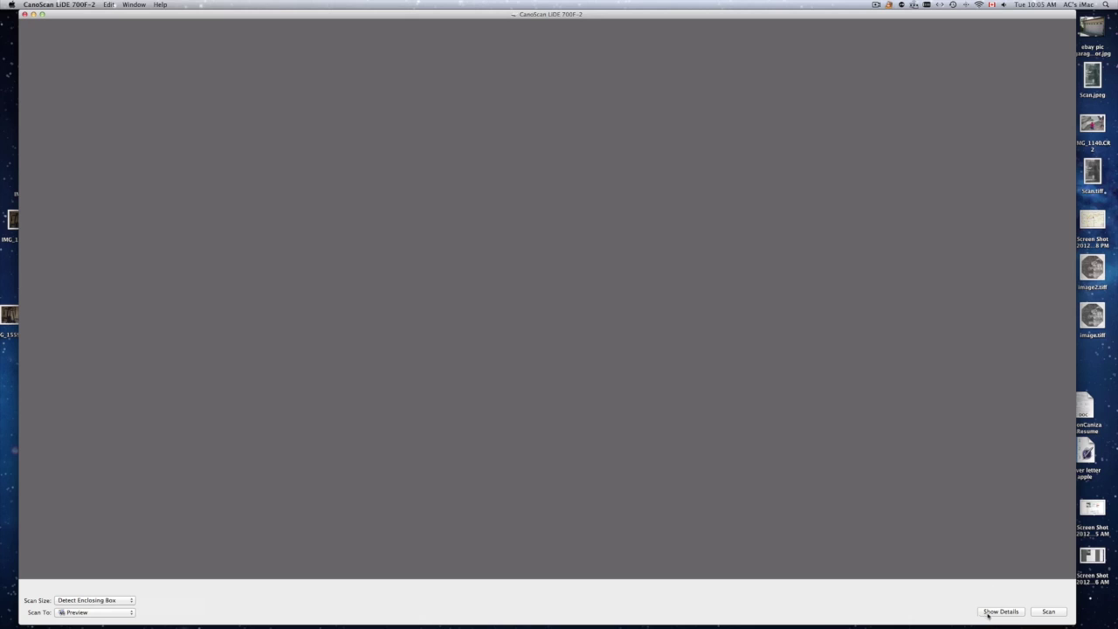
# - Show the detailed settings with the photo preview and nudge the marquee's top edge to fit the photo
pyautogui.click(988, 611)
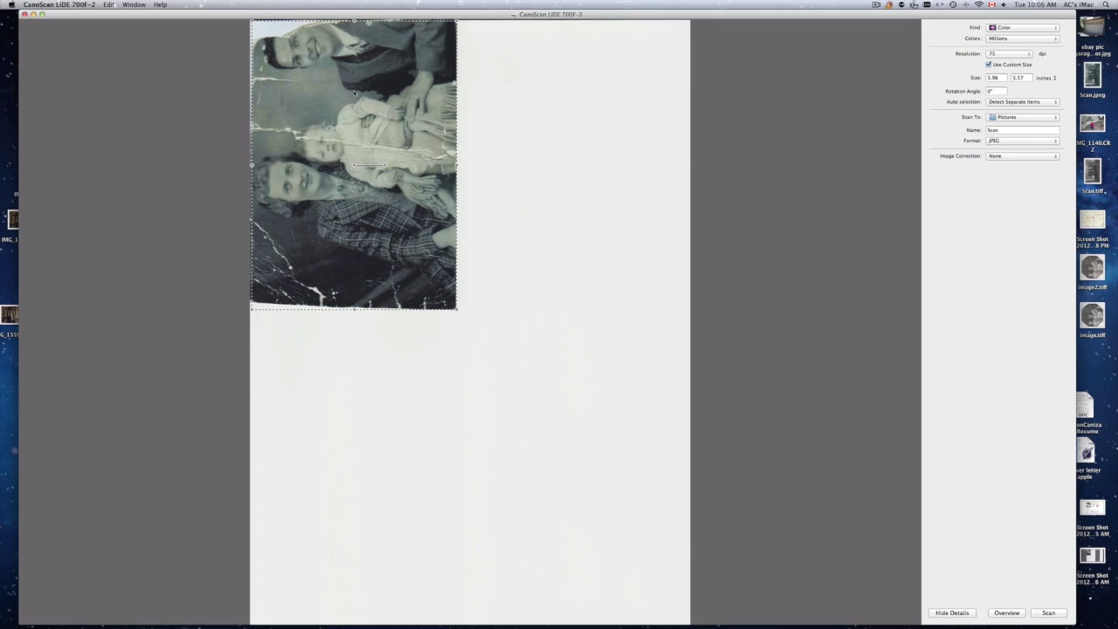
pyautogui.moveTo(355, 21); pyautogui.dragTo(356, 18)
pyautogui.click(1046, 27)
# - Set Kind to Black & White with Thousands of Grays
pyautogui.click(1032, 22)
pyautogui.click(1053, 40)
pyautogui.click(1035, 46)
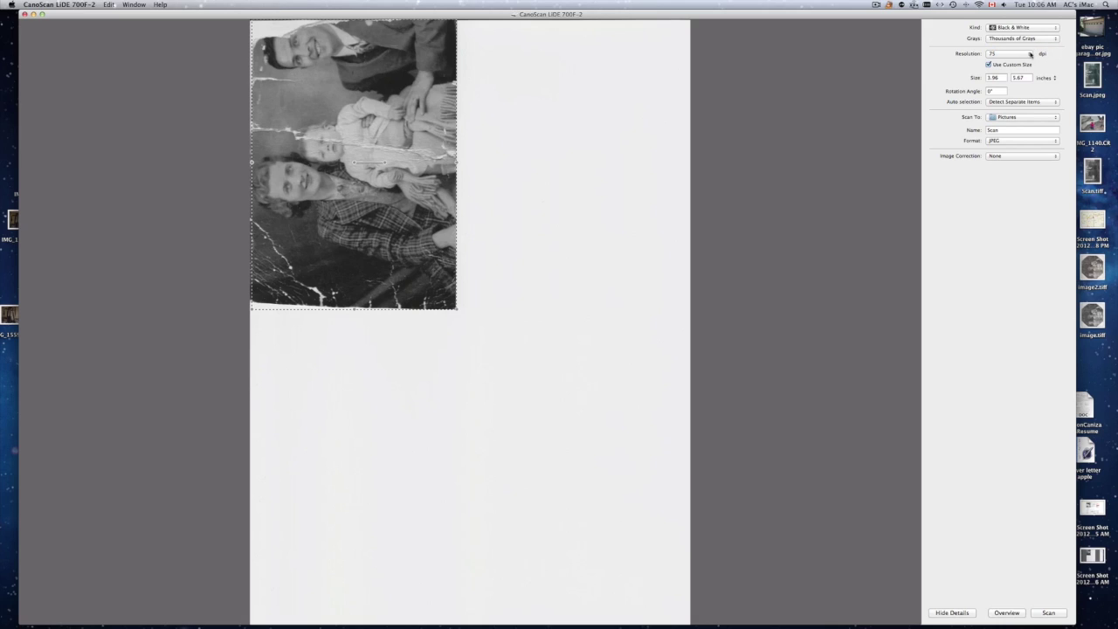
pyautogui.click(1028, 56)
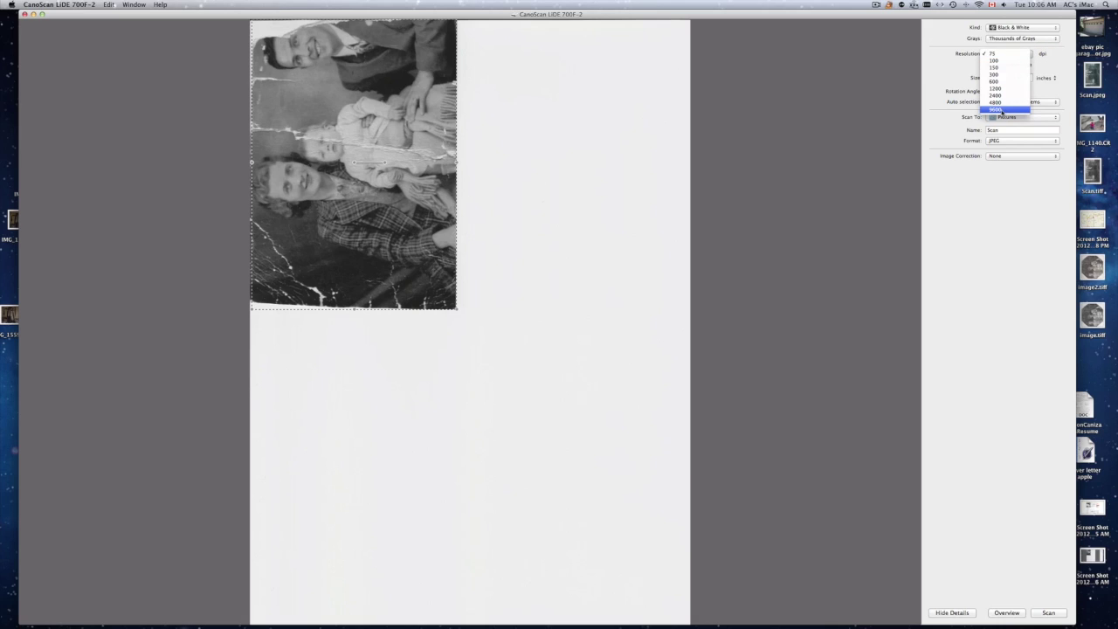
# - Try 600 and 1200 dpi resolutions before settling on 9600 dpi
pyautogui.click(1003, 110)
pyautogui.click(1030, 58)
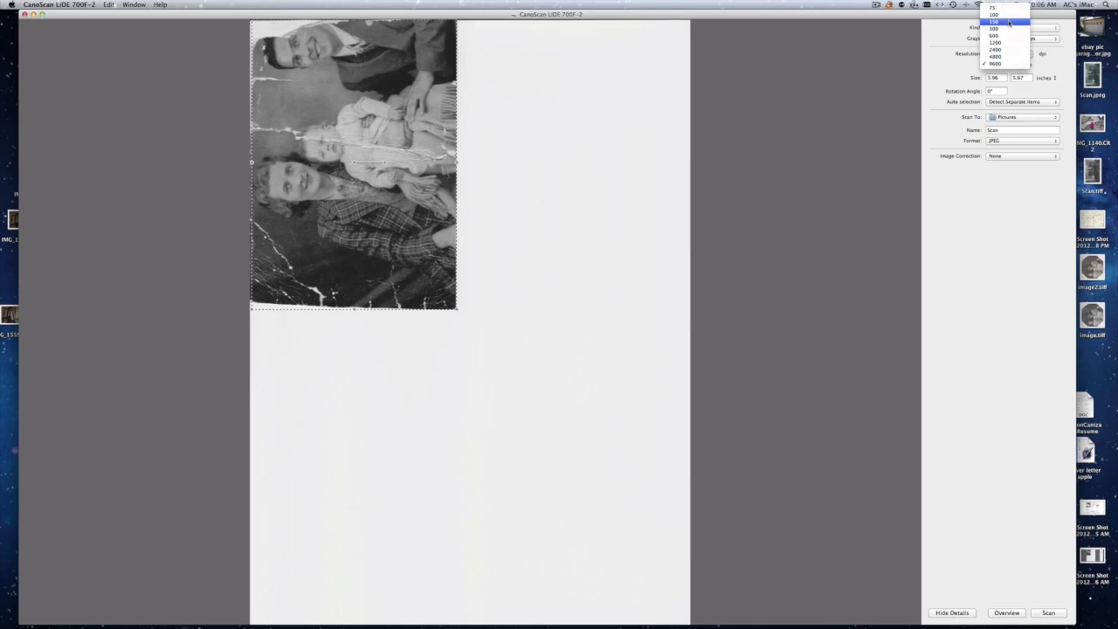
pyautogui.click(1004, 35)
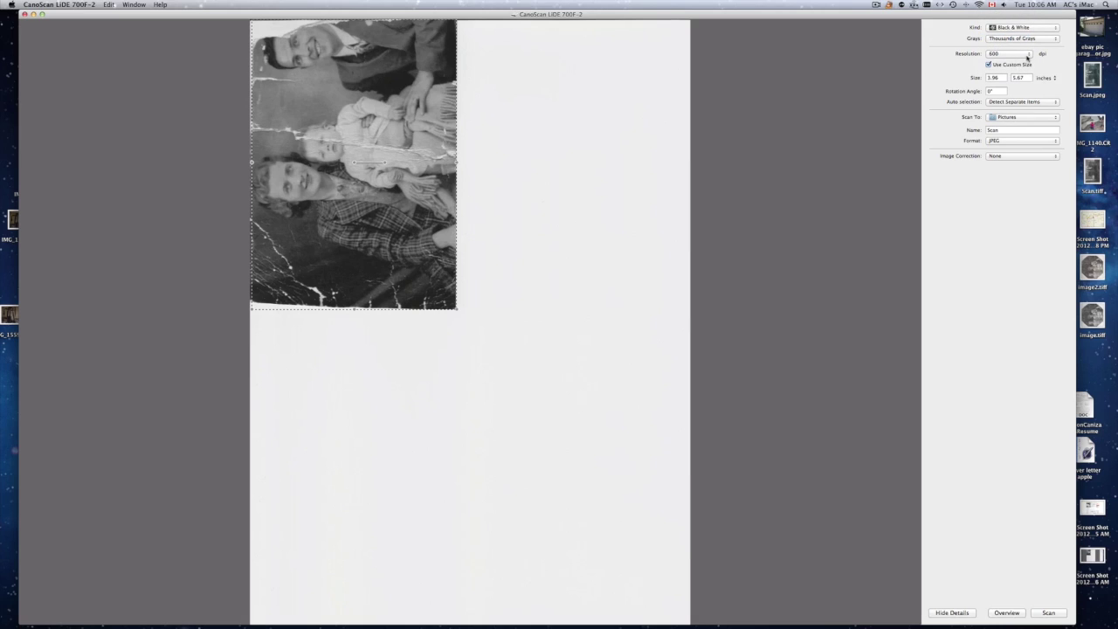
pyautogui.click(1028, 55)
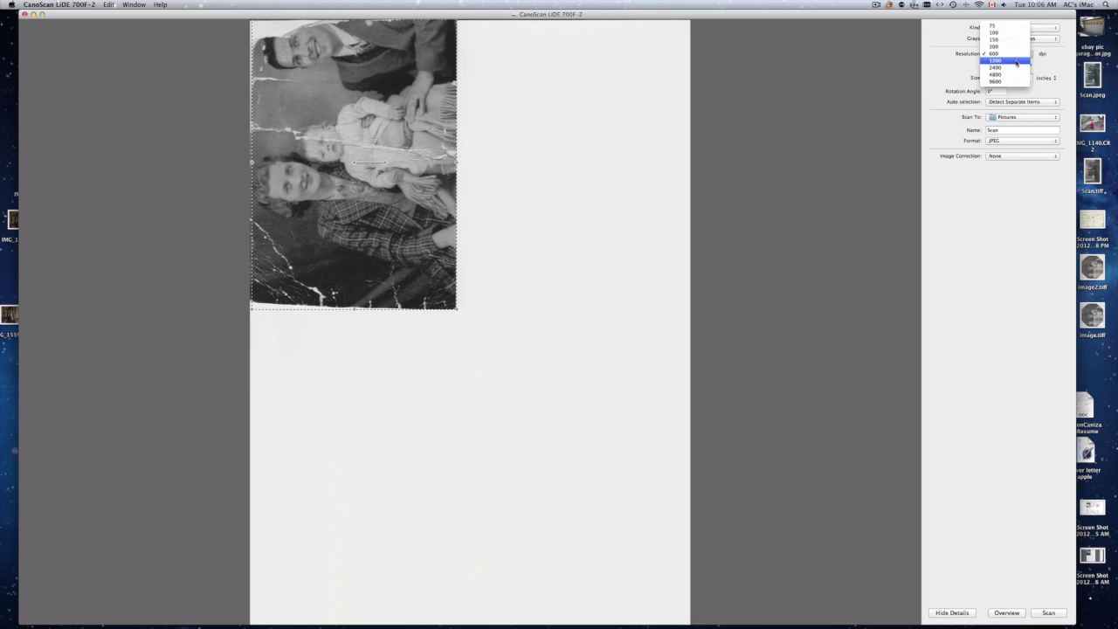
pyautogui.click(1015, 61)
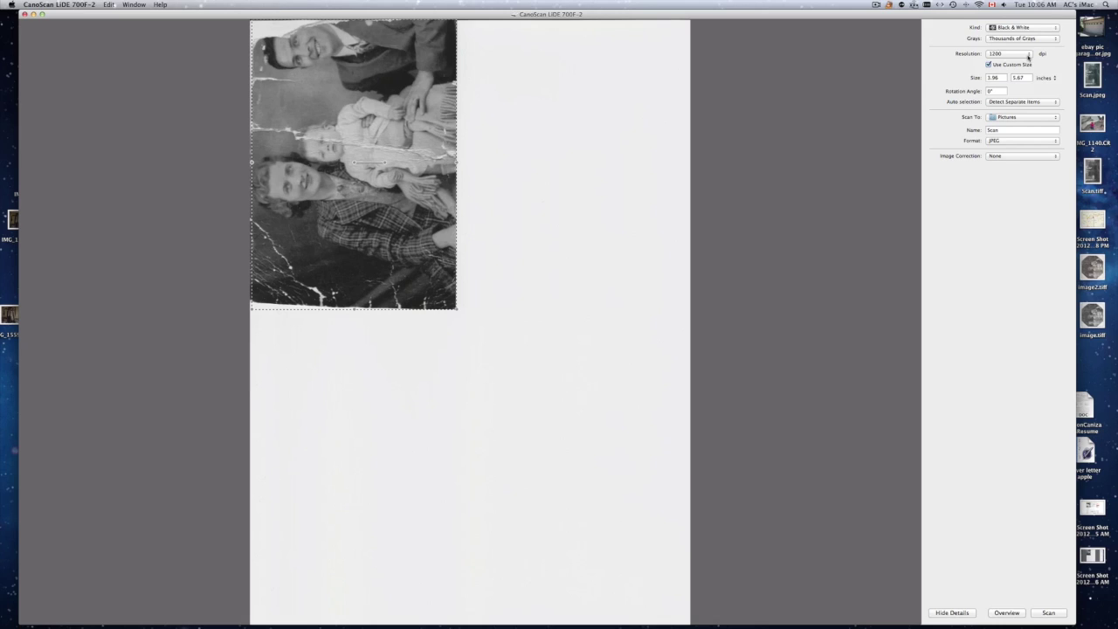
pyautogui.click(1028, 56)
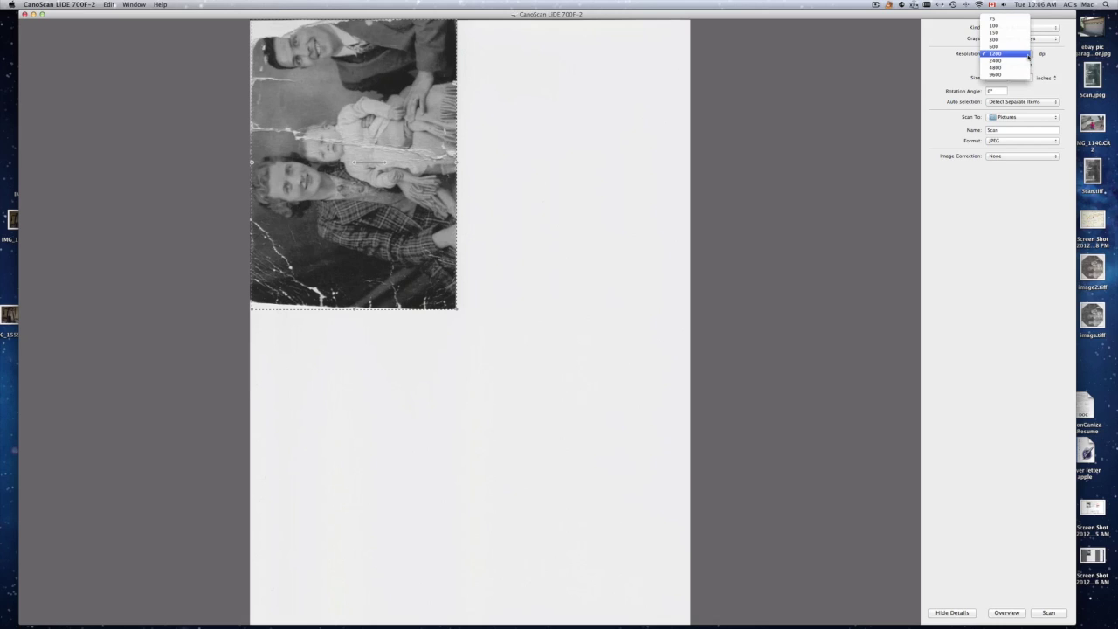
pyautogui.click(1009, 76)
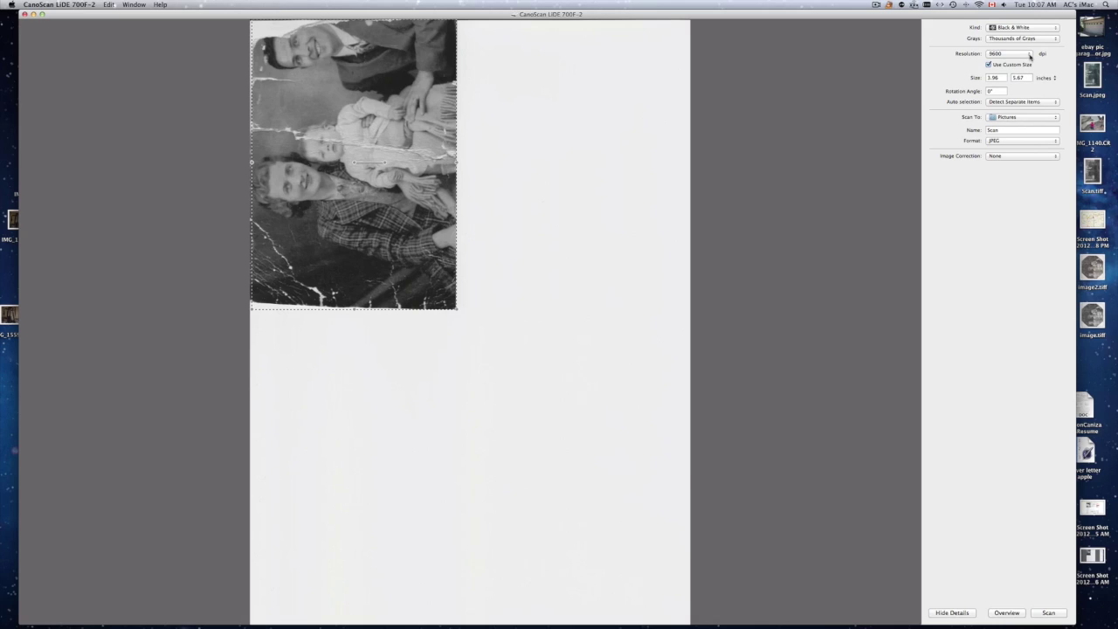
pyautogui.click(1029, 56)
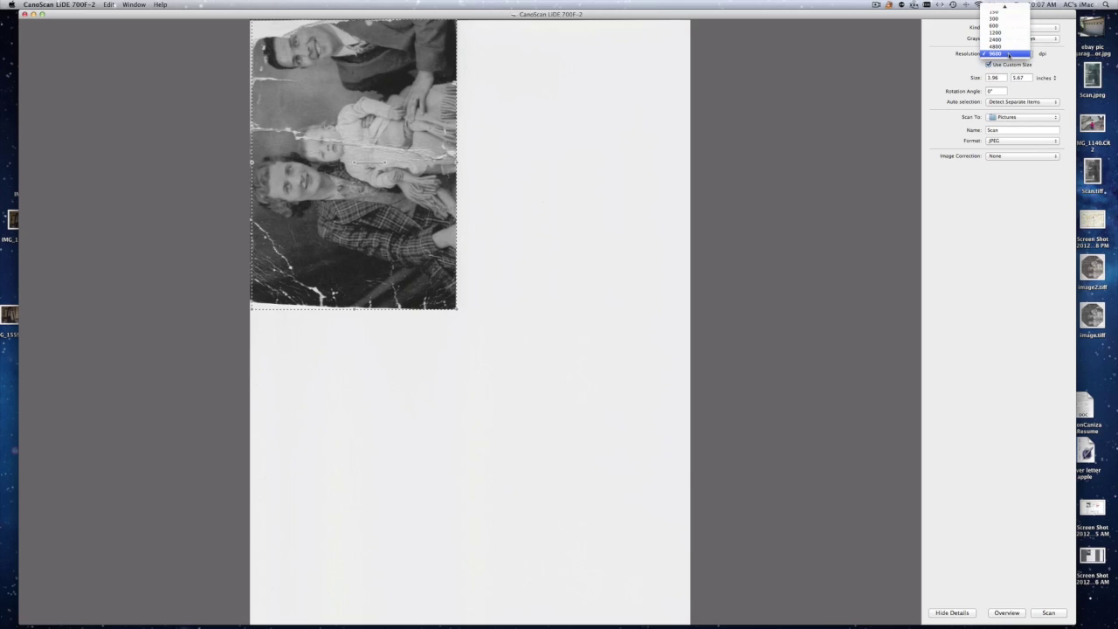
pyautogui.click(1010, 55)
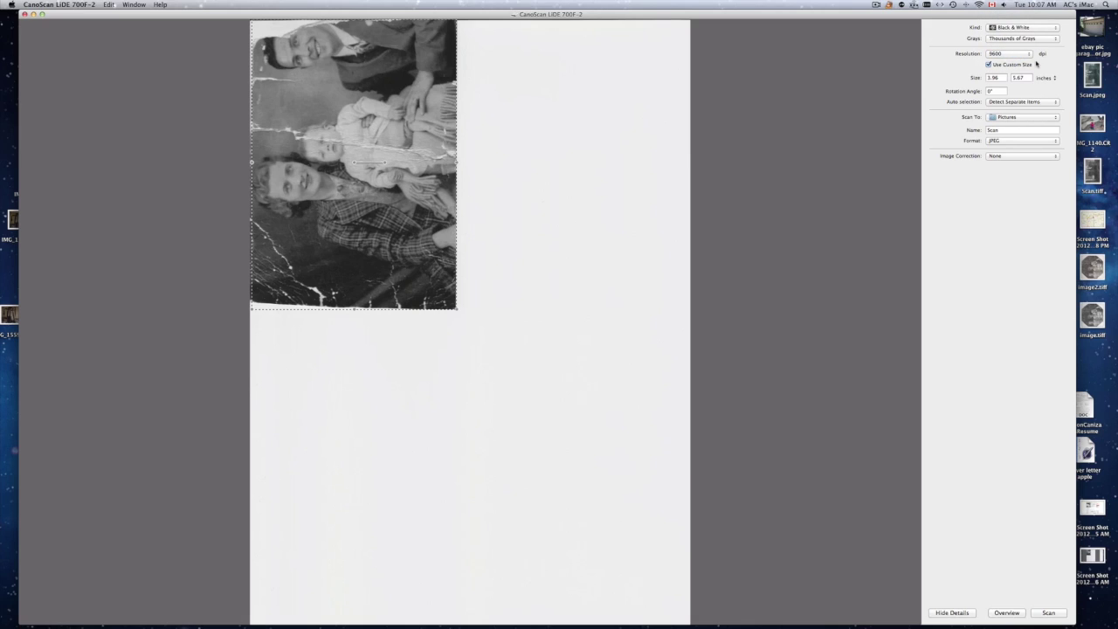
pyautogui.click(1028, 56)
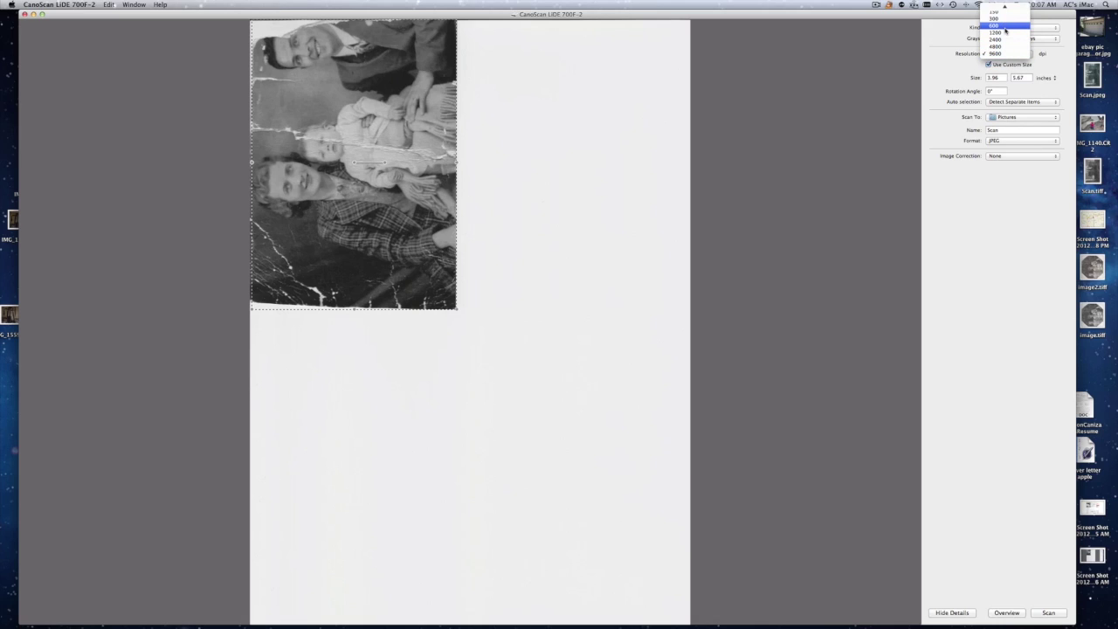
pyautogui.click(1013, 223)
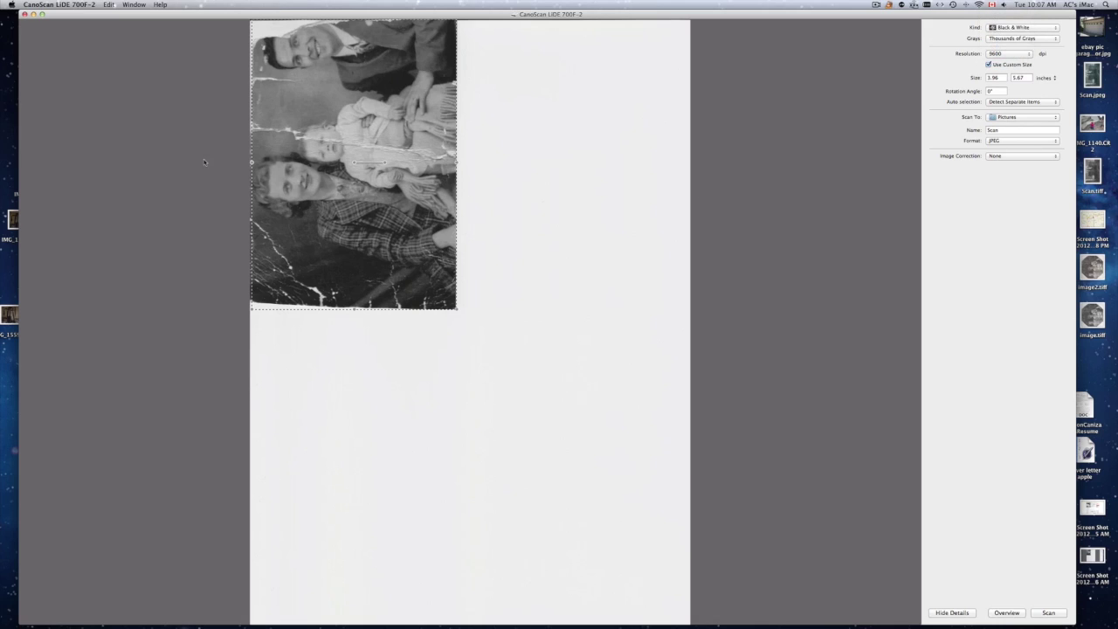
# - Drag the scan area's left edge out to a 4-inch width, keeping 9600 dpi
pyautogui.moveTo(252, 162); pyautogui.dragTo(248, 163)
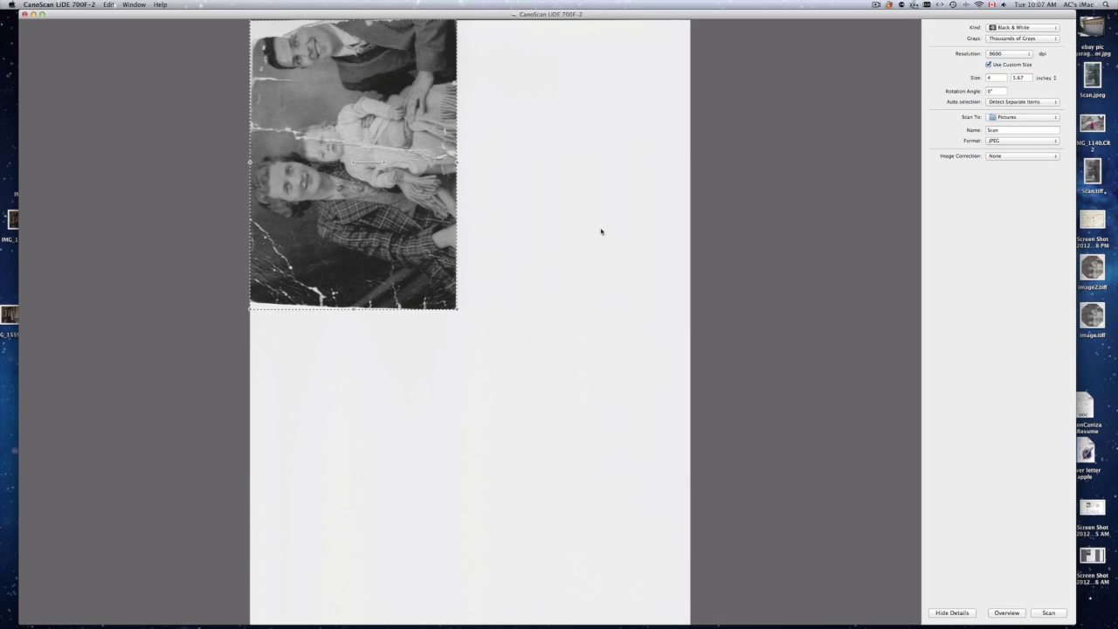
pyautogui.click(1030, 56)
pyautogui.click(1030, 54)
# - Set Scan To Desktop, name the file OLD and choose TIFF format
pyautogui.click(1052, 117)
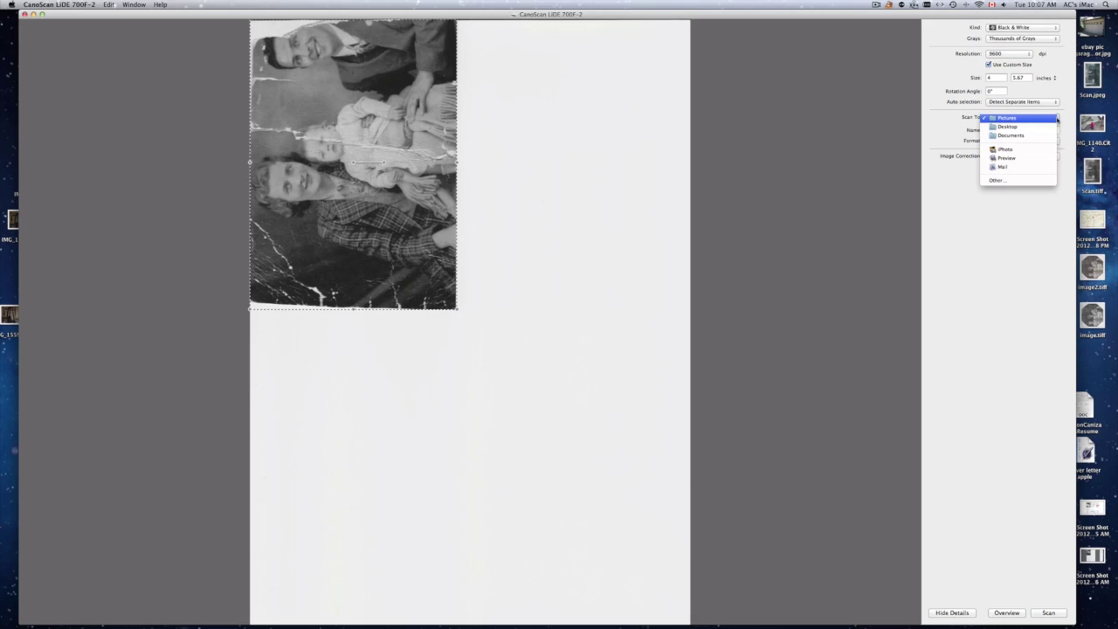
pyautogui.click(1012, 127)
pyautogui.doubleClick(1012, 130)
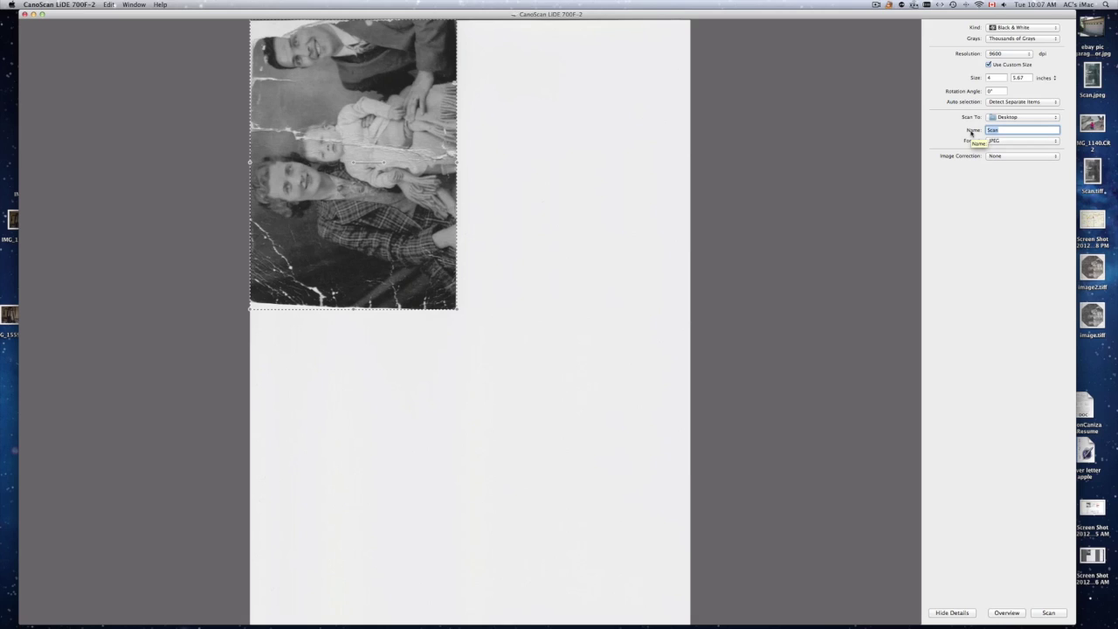
pyautogui.write('OLD')
pyautogui.click(1052, 141)
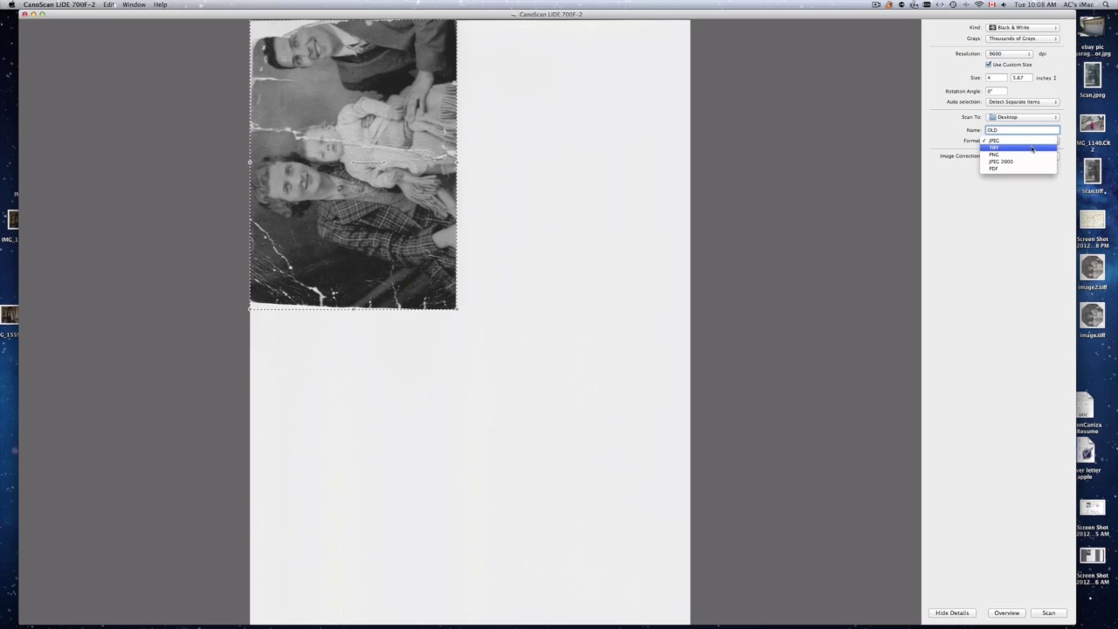
pyautogui.click(1031, 149)
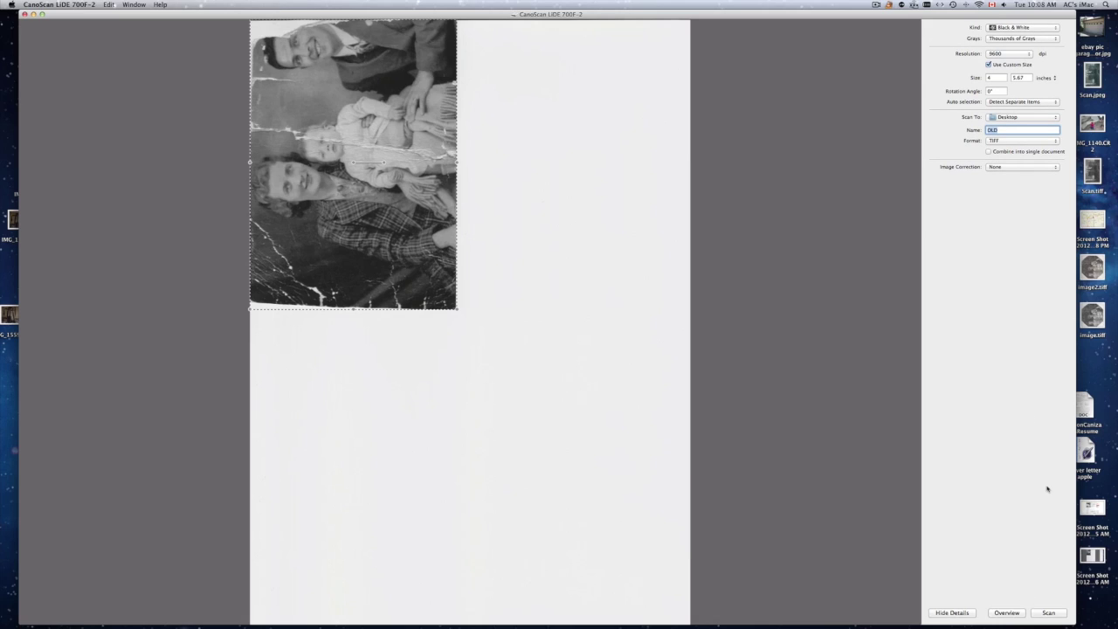
pyautogui.click(1028, 54)
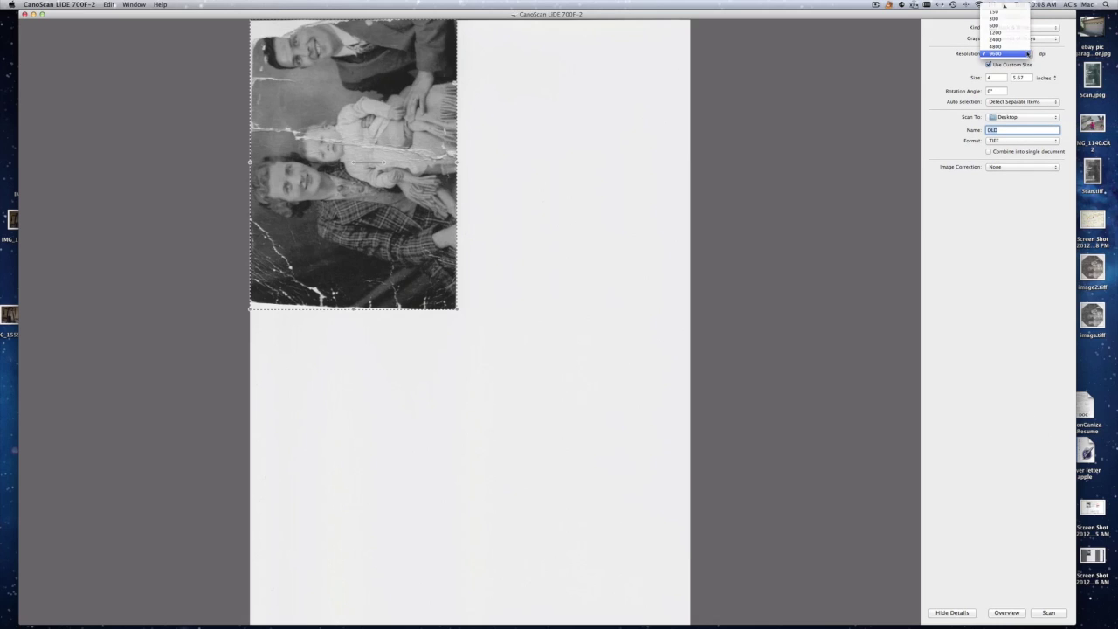
# - Scan at 9600 dpi, then at 4800 dpi, dismissing the scanner error each time
pyautogui.click(1013, 54)
pyautogui.click(1048, 612)
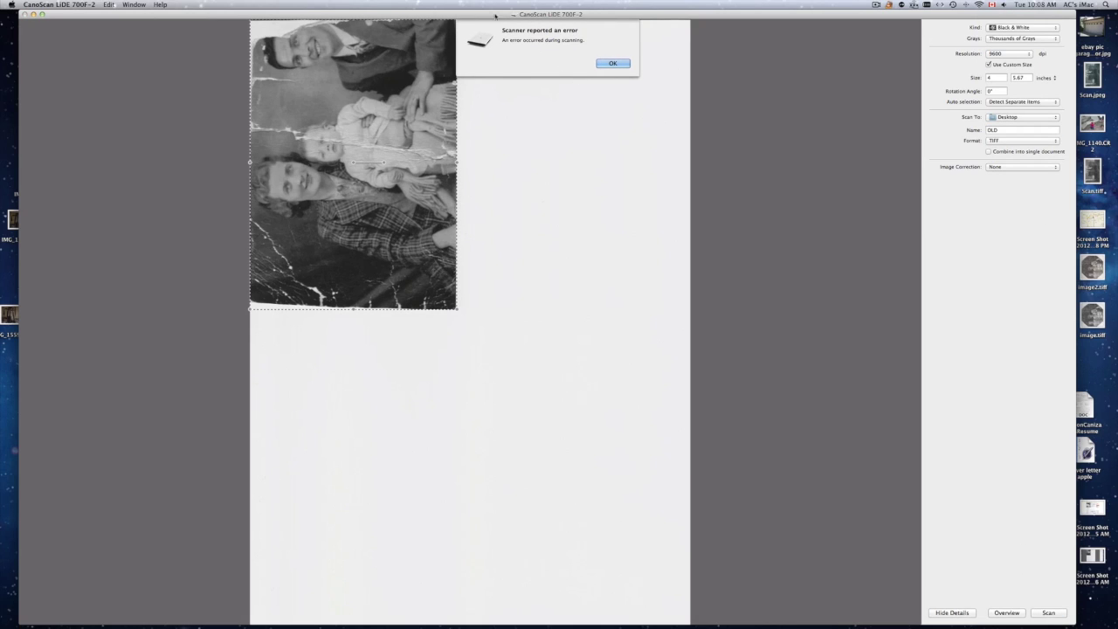
pyautogui.click(621, 64)
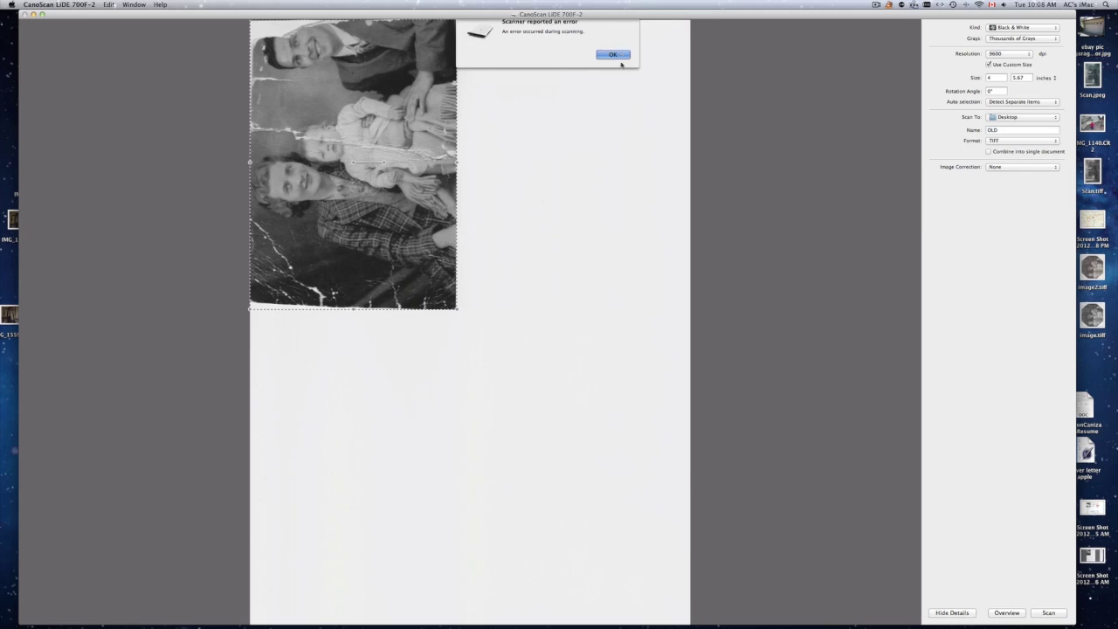
pyautogui.click(1024, 56)
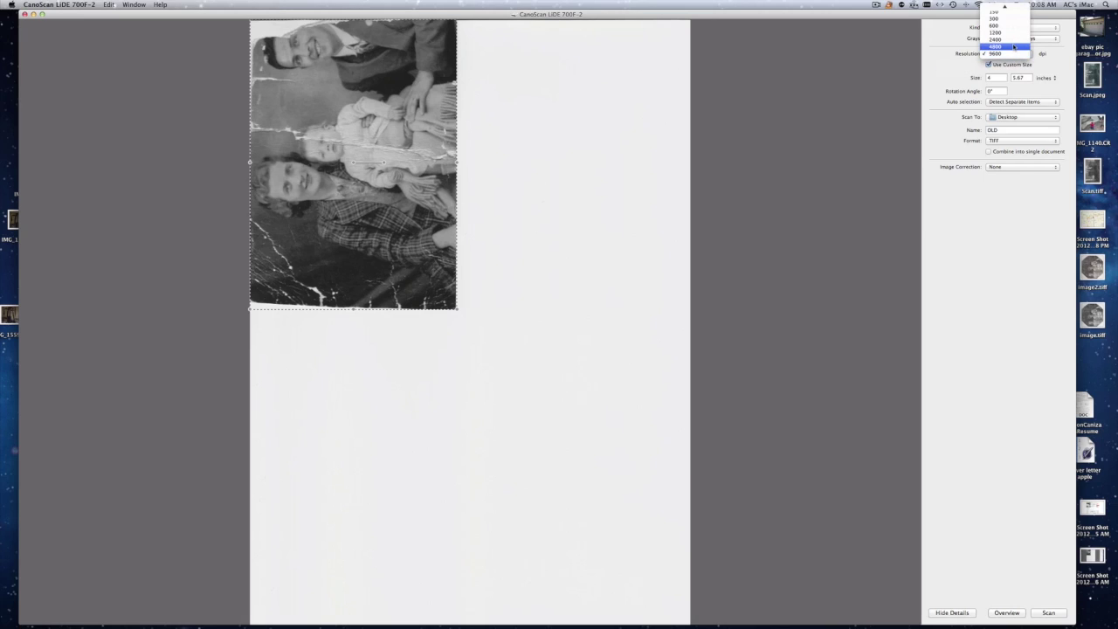
pyautogui.click(1013, 46)
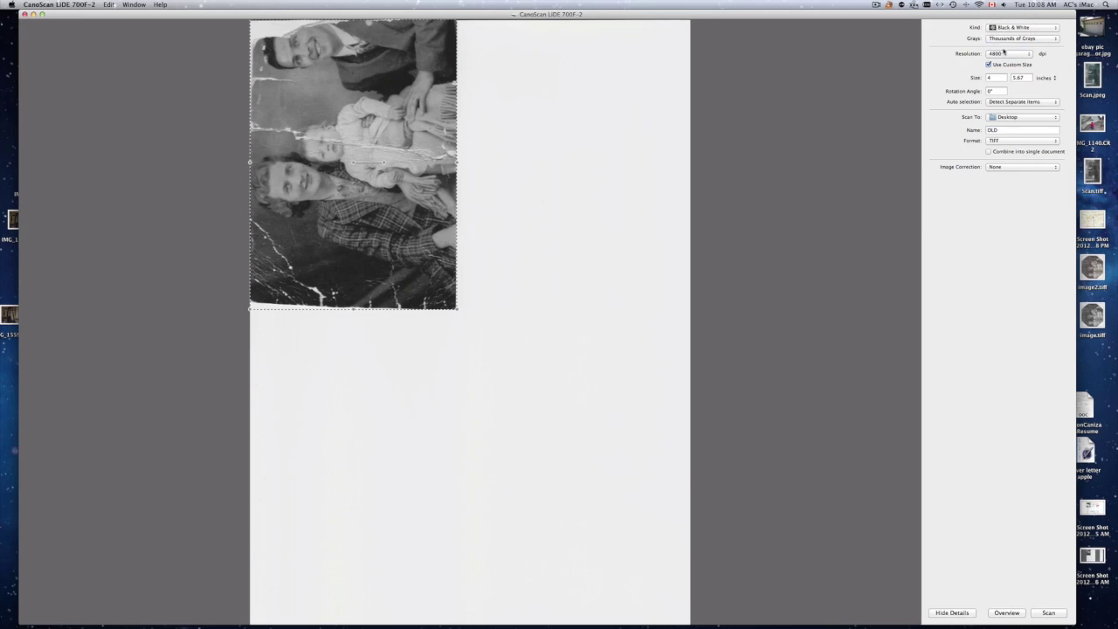
pyautogui.click(1049, 613)
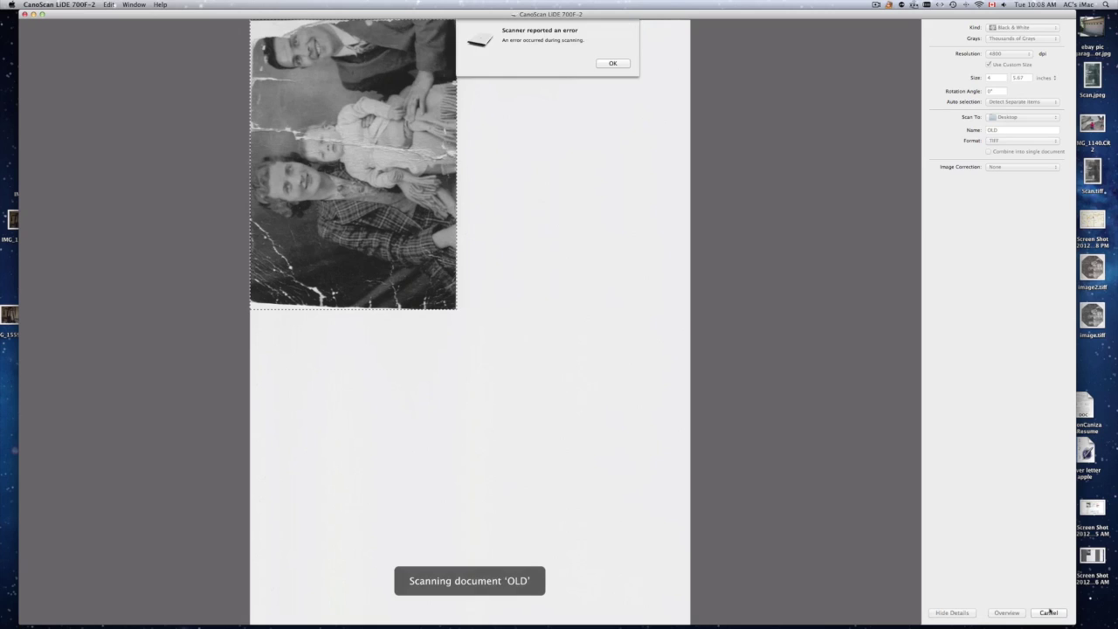
pyautogui.click(614, 63)
# - Lower the resolution to 2400 dpi and retry the scan, dismissing another error
pyautogui.click(1030, 55)
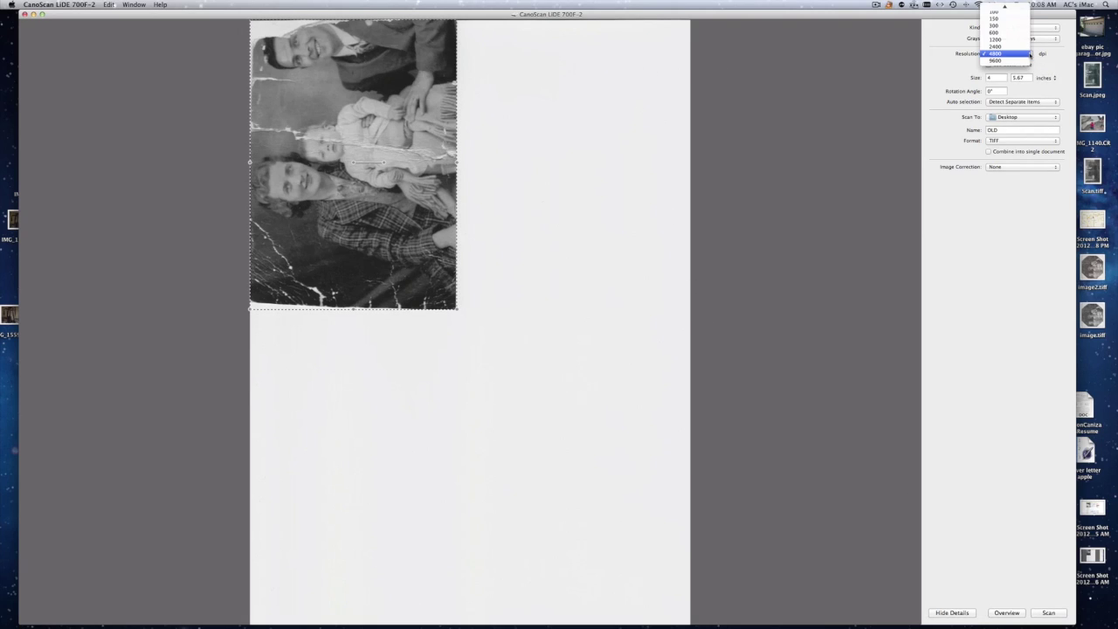
pyautogui.click(1013, 46)
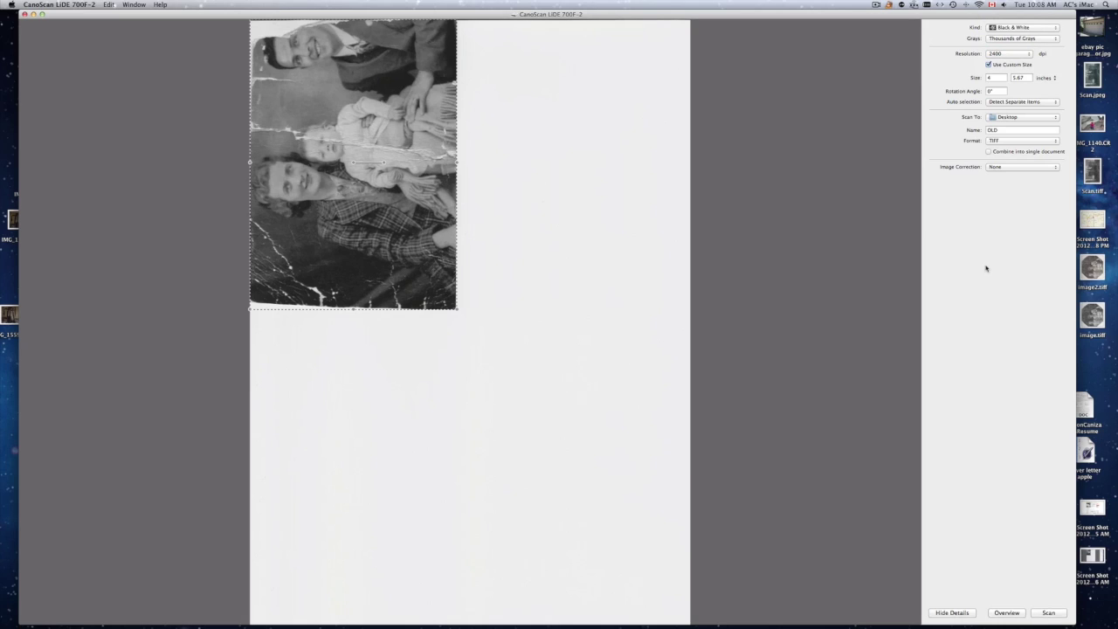
pyautogui.click(1046, 613)
pyautogui.click(612, 63)
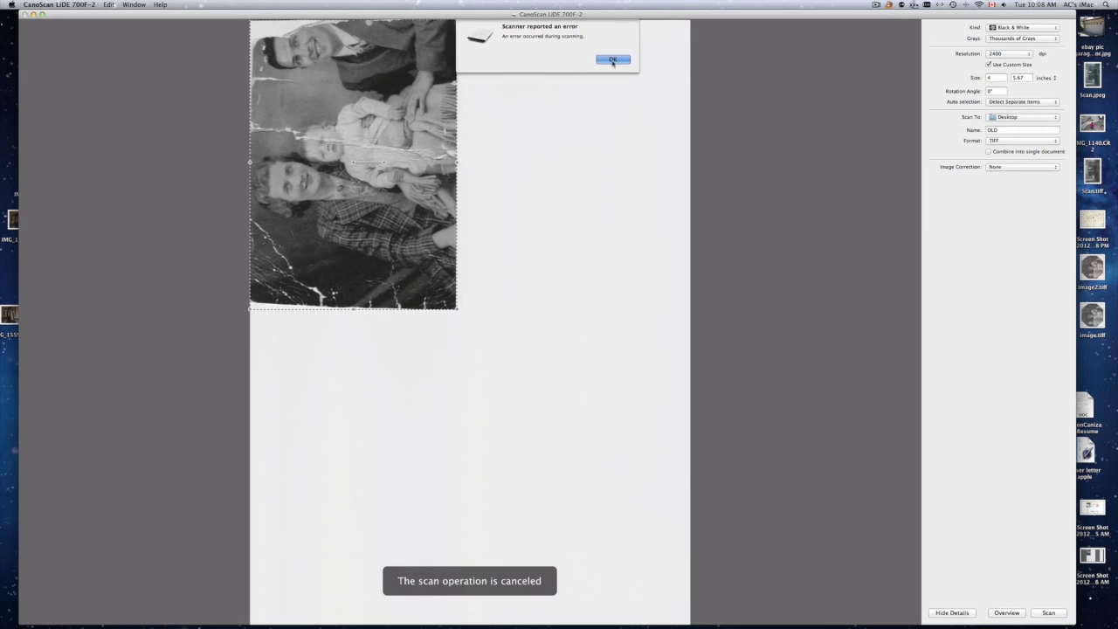
pyautogui.click(1026, 54)
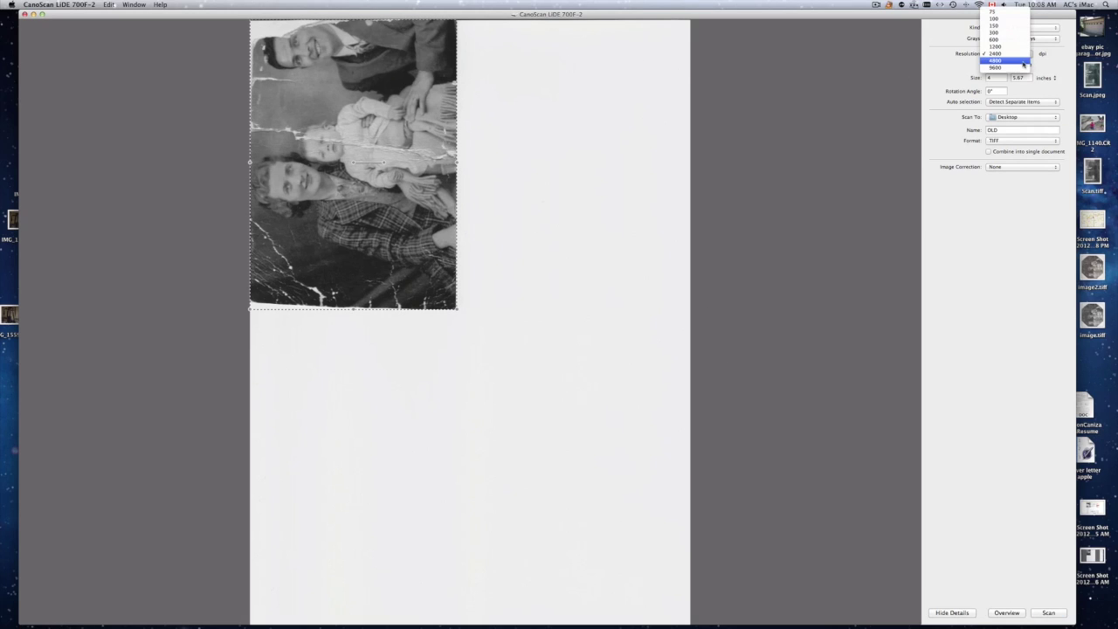
# - Set resolution to 4800 dpi, drop to 256 Grays, then switch Kind to Color
pyautogui.click(1025, 63)
pyautogui.click(1053, 41)
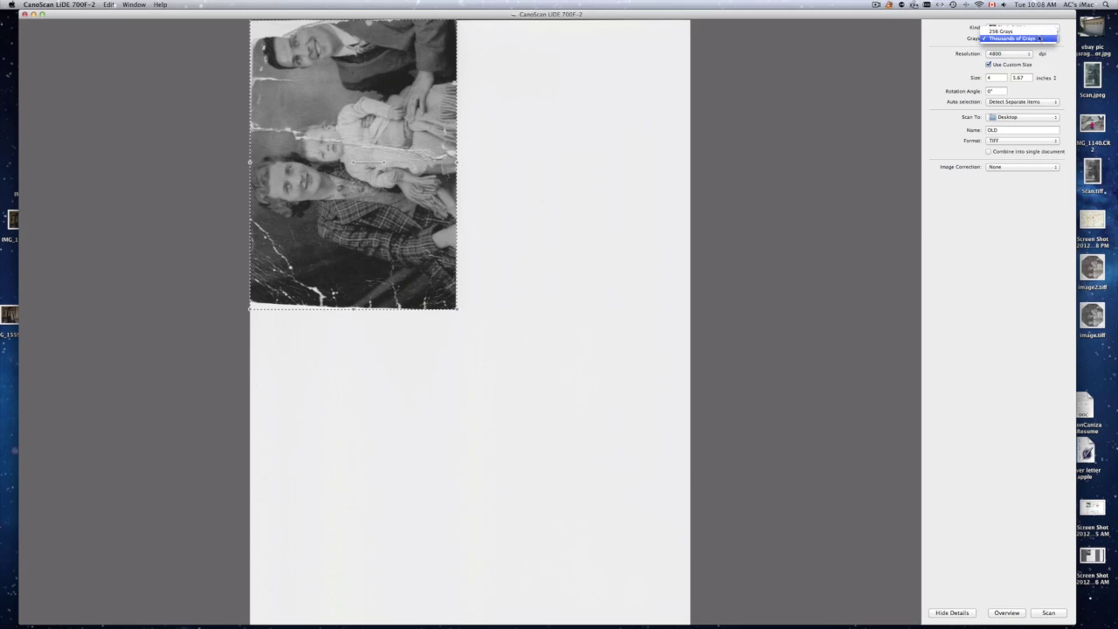
pyautogui.click(1033, 32)
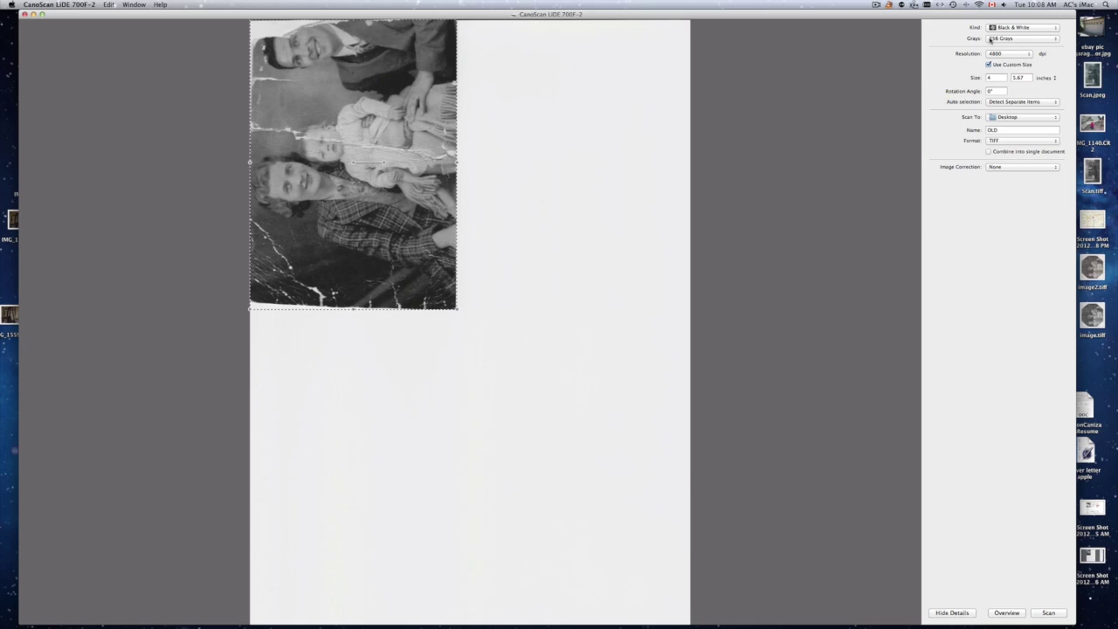
pyautogui.click(1054, 31)
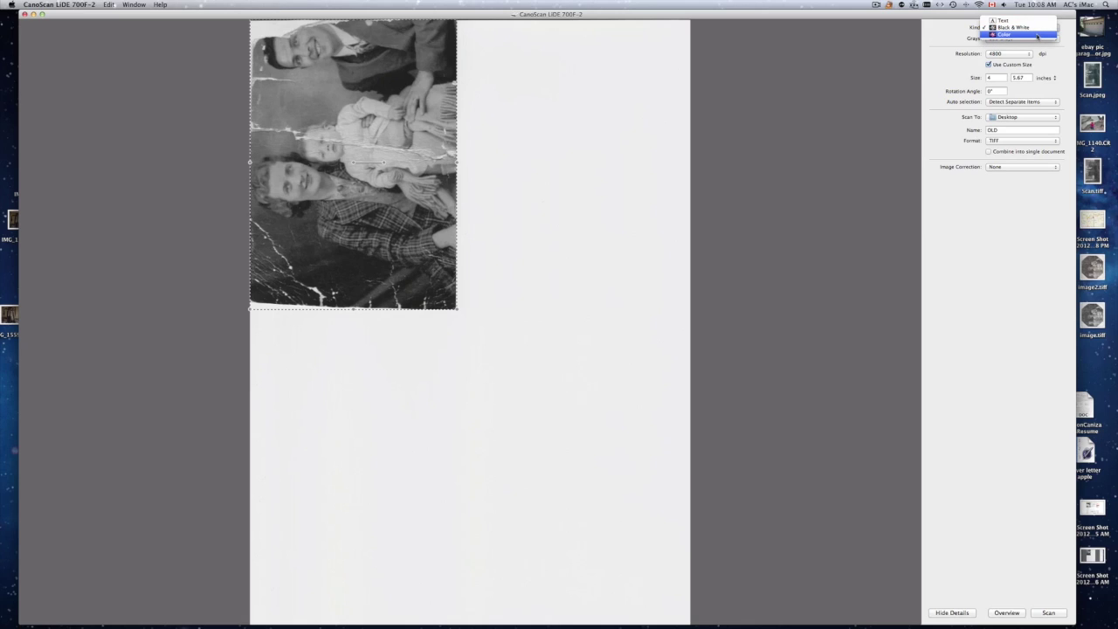
pyautogui.click(1038, 36)
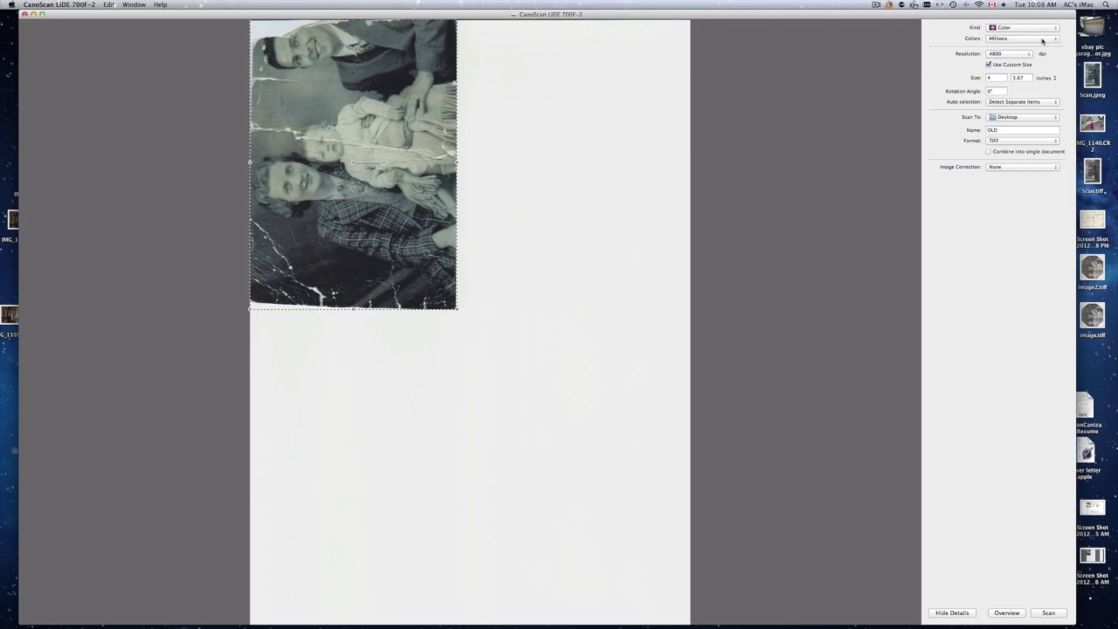
# - Try scanning with Billions of colours, dismiss the error, then scan with Millions of colours
pyautogui.click(1042, 39)
pyautogui.click(1034, 47)
pyautogui.click(1047, 612)
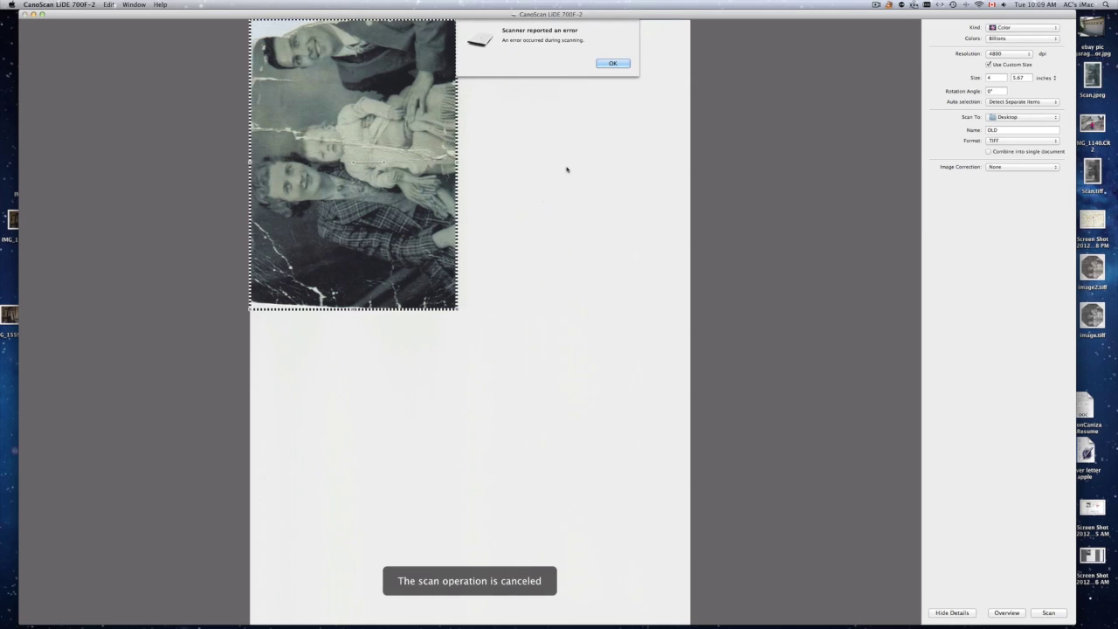
pyautogui.click(613, 63)
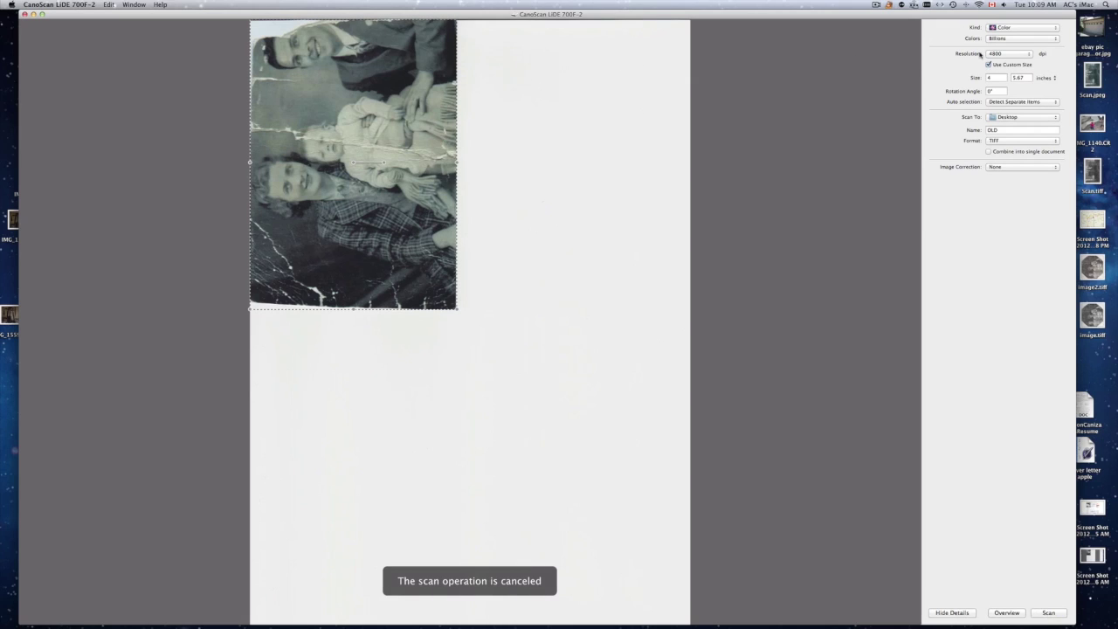
pyautogui.click(1053, 38)
pyautogui.click(1040, 32)
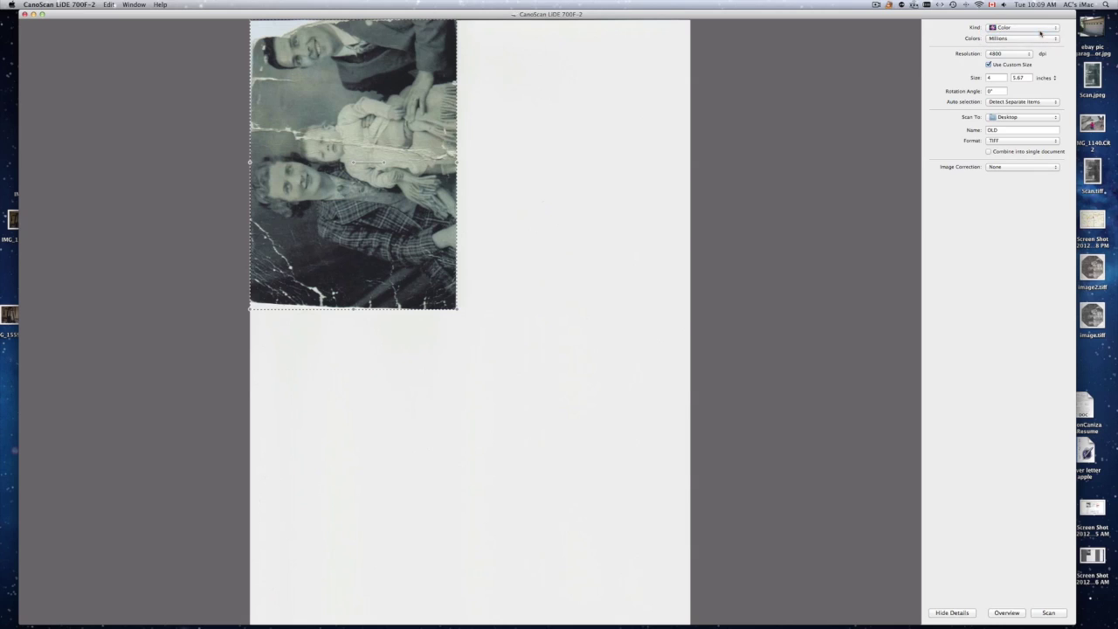
pyautogui.click(1048, 611)
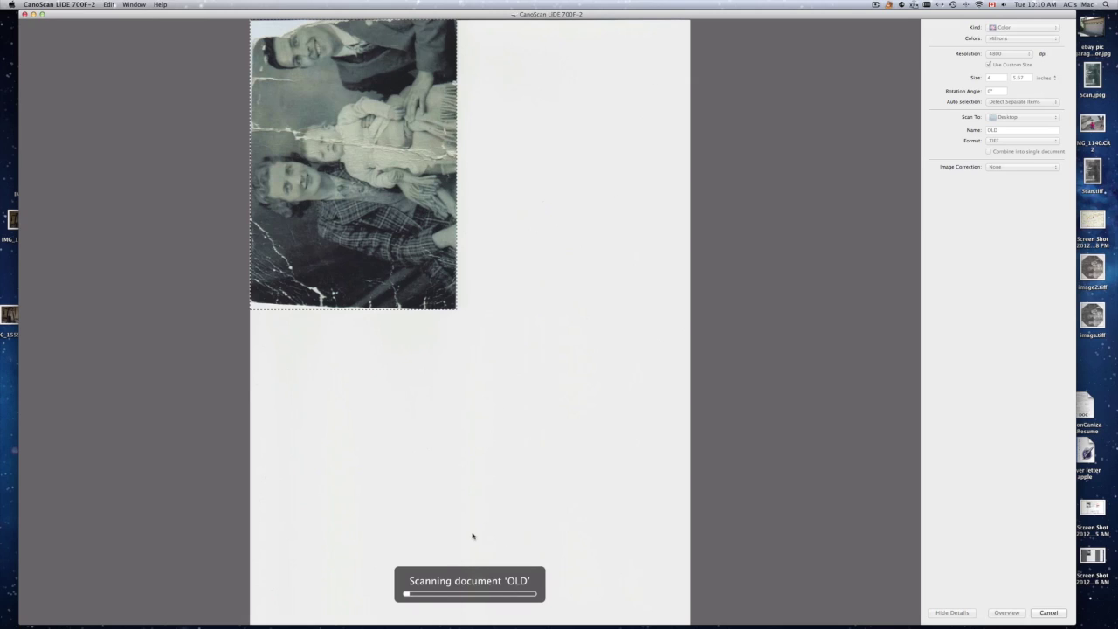
pyautogui.press('F11')
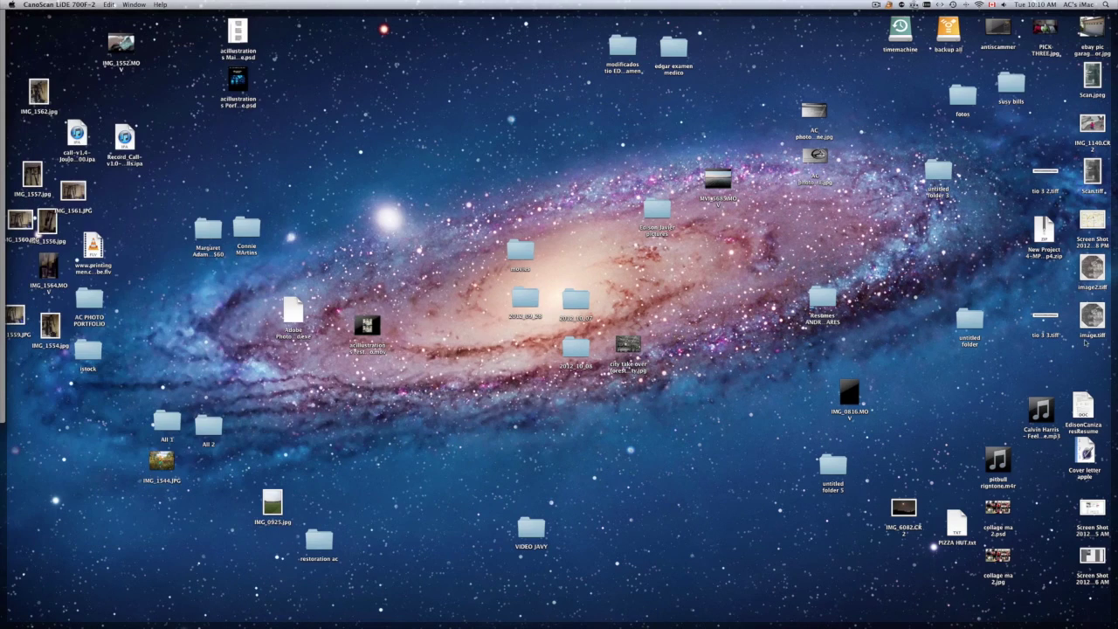
pyautogui.press('F11')
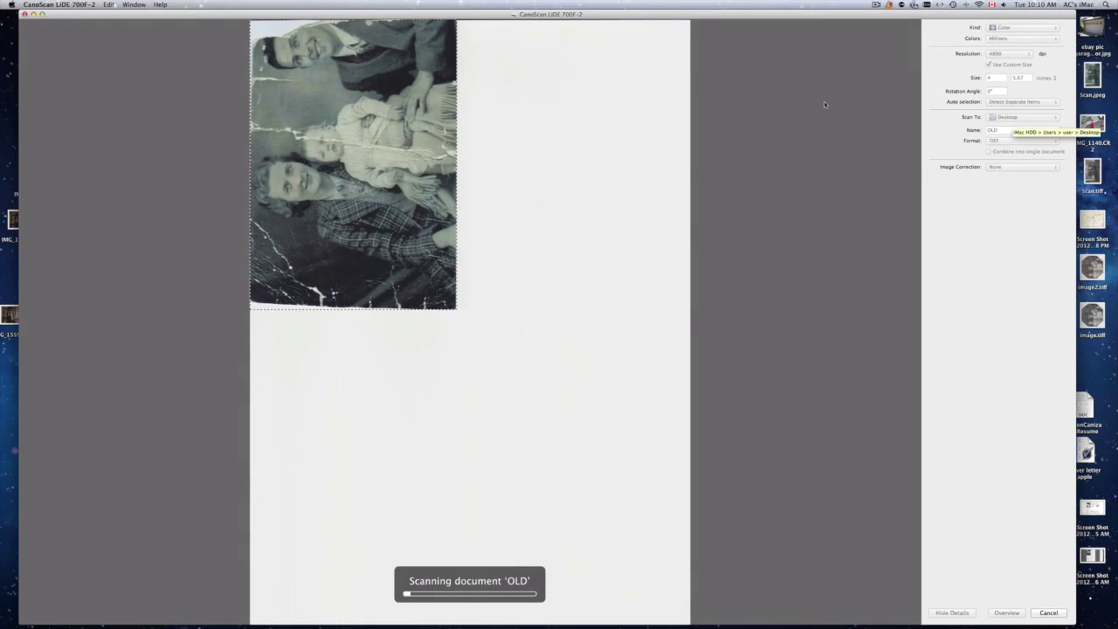
pyautogui.press('F11')
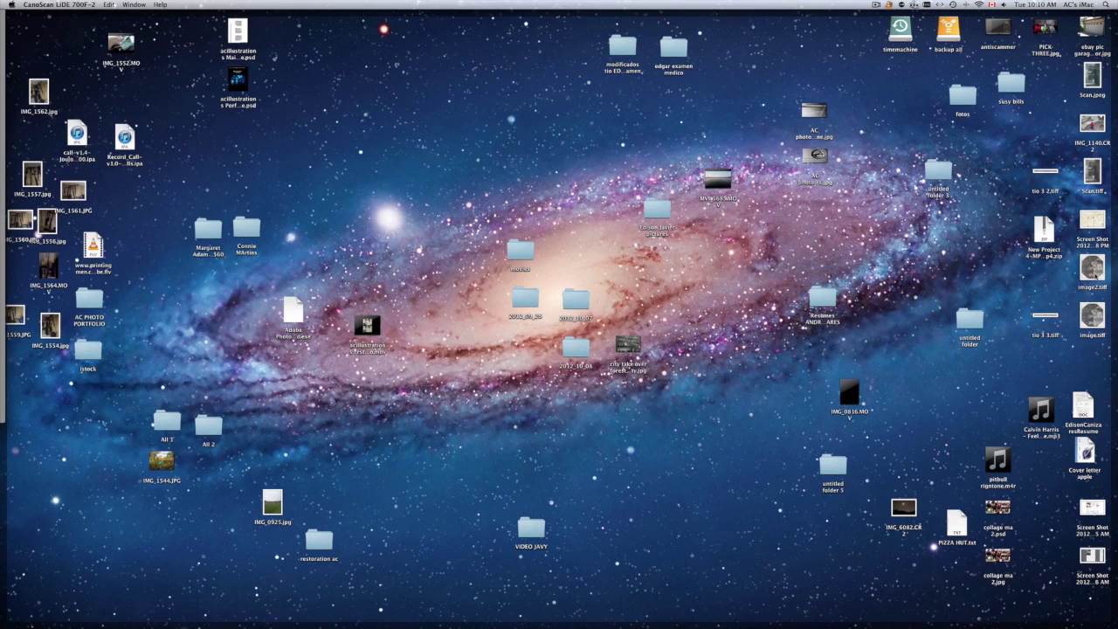